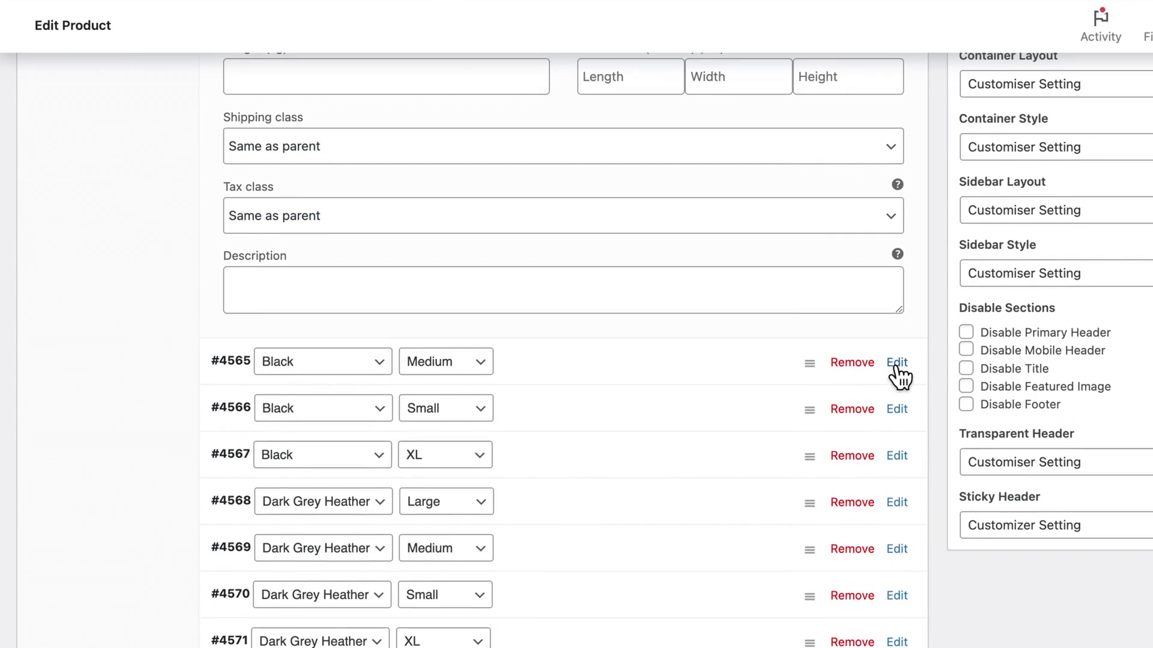
{"action": "scroll", "coordinate": [899, 375], "scroll_direction": "down", "scroll_amount": 10}
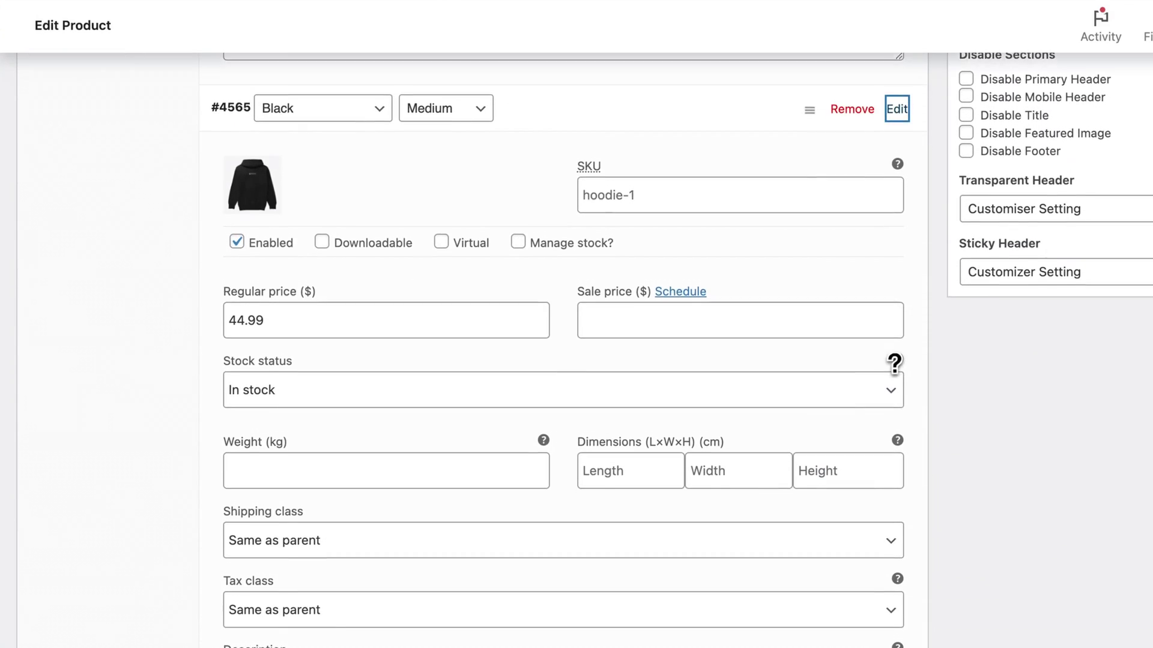
Expand the hoodie's Black / Medium variation to reveal its 44.99 regular price.
{"action": "left_click", "coordinate": [897, 398]}
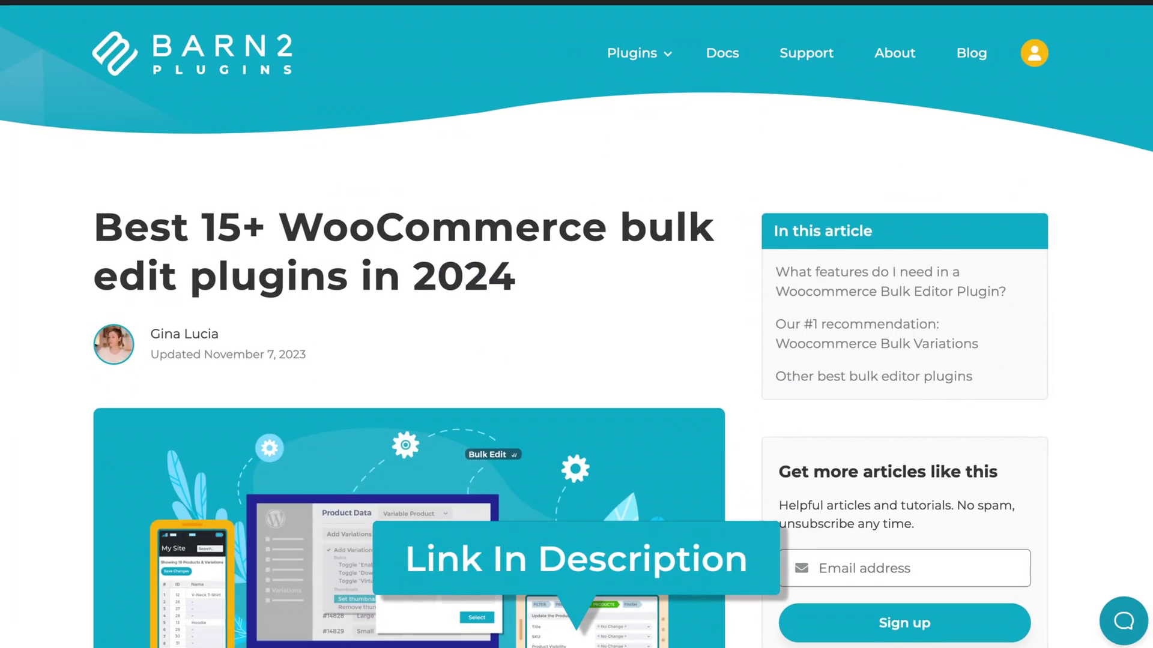
Scroll the Barn2 'Best 15+ WooCommerce bulk edit plugins' article past its opening image.
{"action": "scroll", "coordinate": [576, 324], "scroll_direction": "down", "scroll_amount": 10}
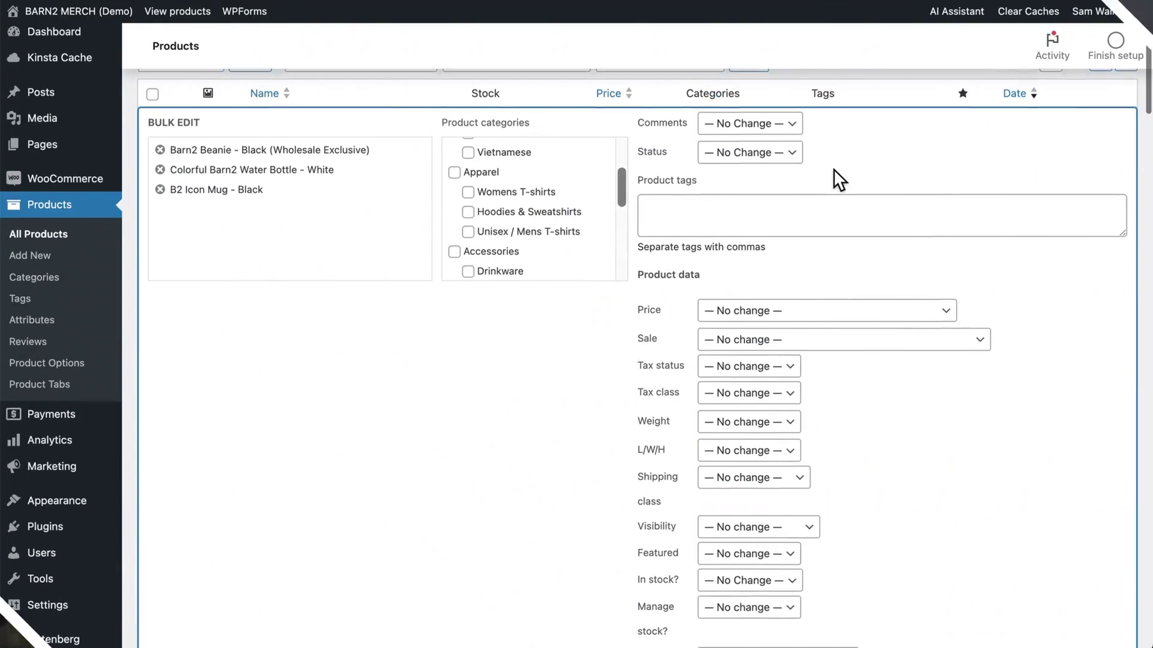
Set the hoodie's size filter to XL so only the three XL variations remain.
{"action": "scroll", "coordinate": [834, 169], "scroll_direction": "down", "scroll_amount": 3}
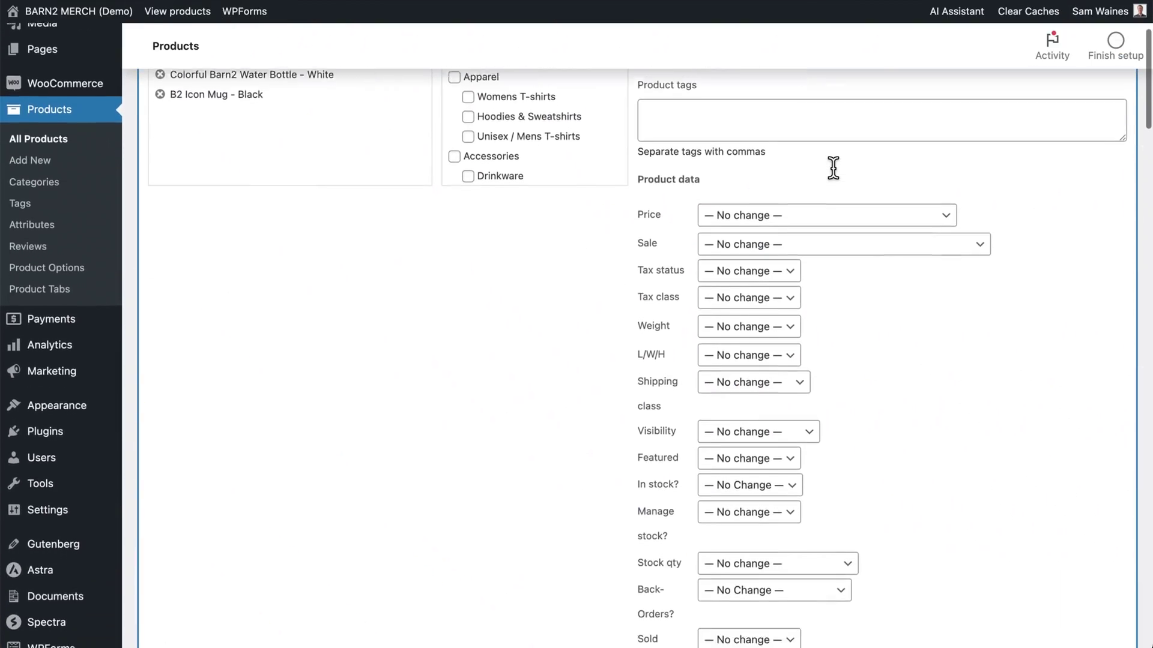
{"action": "scroll", "coordinate": [833, 168], "scroll_direction": "down", "scroll_amount": 2}
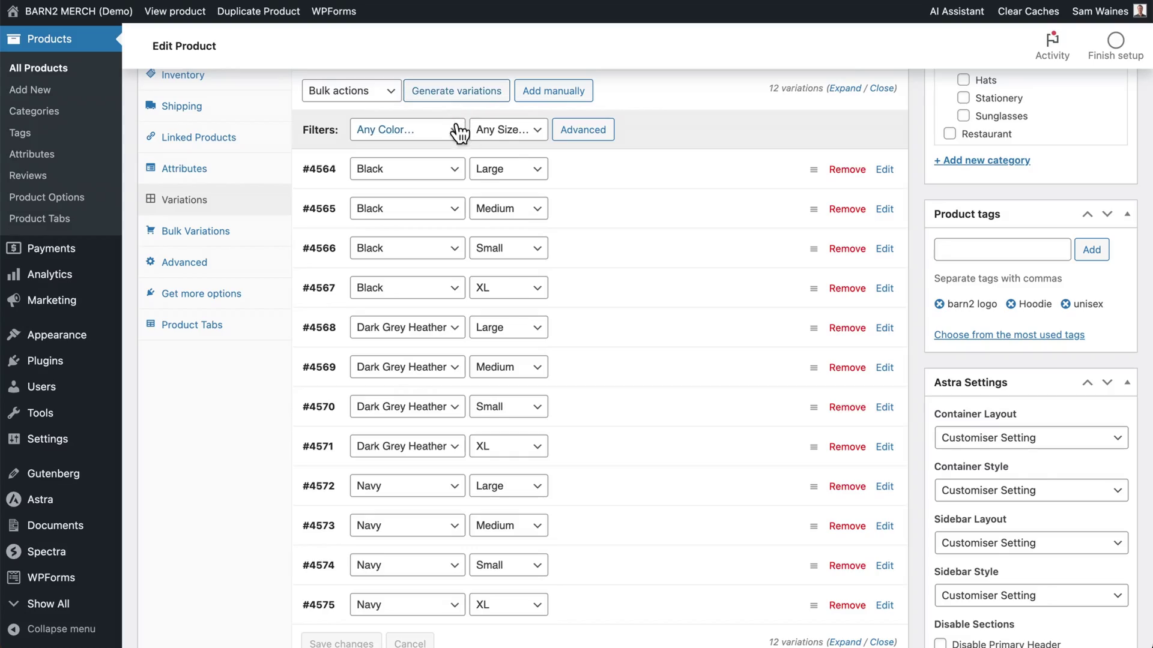
{"action": "left_click", "coordinate": [504, 129]}
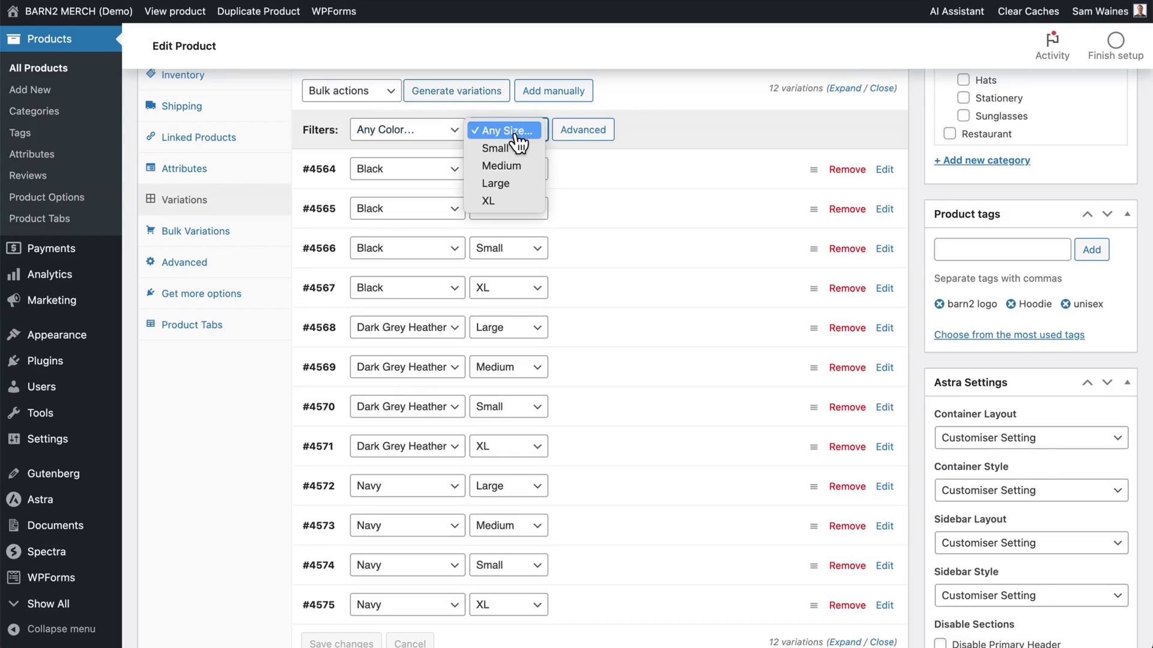
{"action": "left_click", "coordinate": [505, 200]}
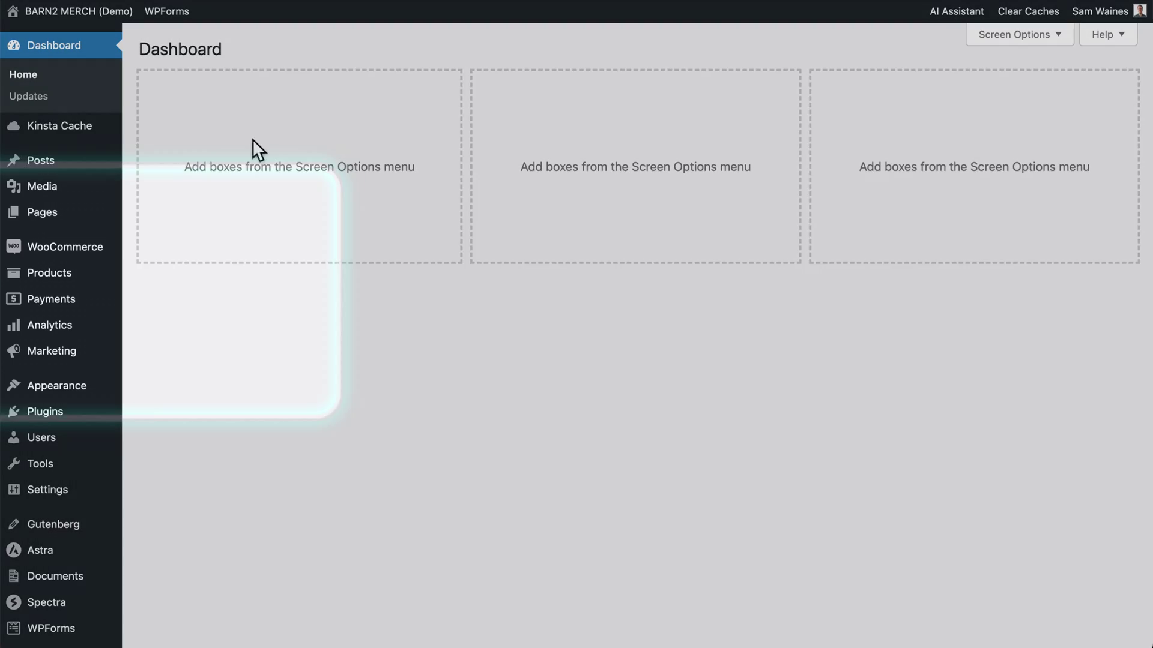
In All Products, select the Barn2 Beanie, Water Bottle and B2 Icon Mug, then apply Bulk Edit.
{"action": "mouse_move", "coordinate": [68, 277]}
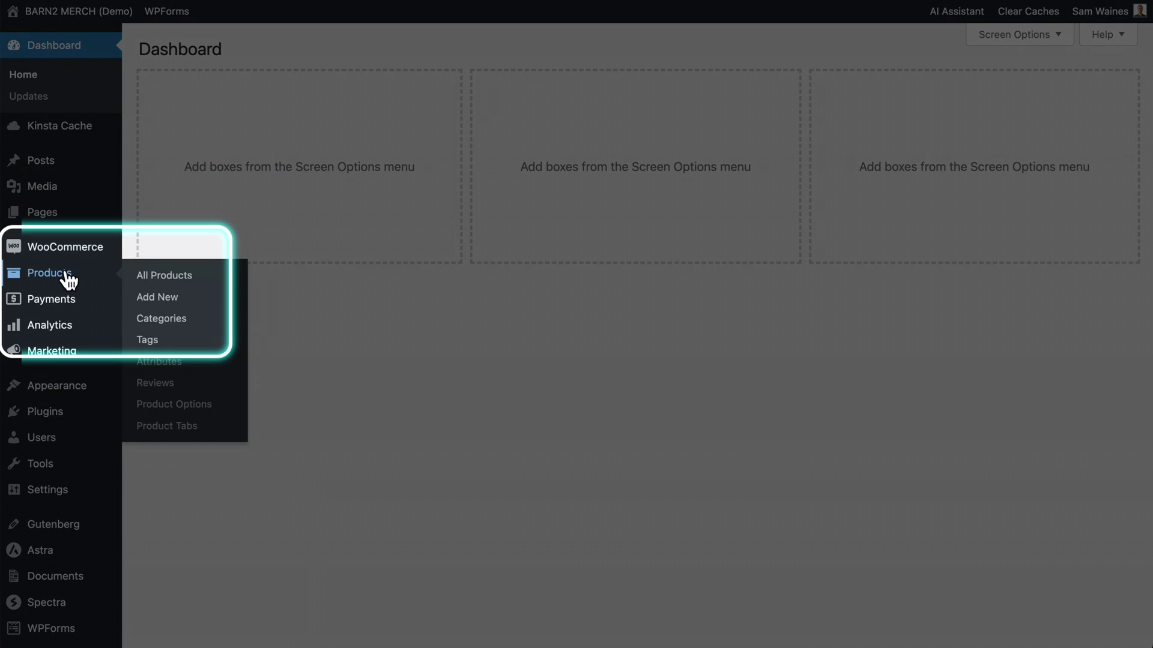
{"action": "left_click", "coordinate": [151, 277]}
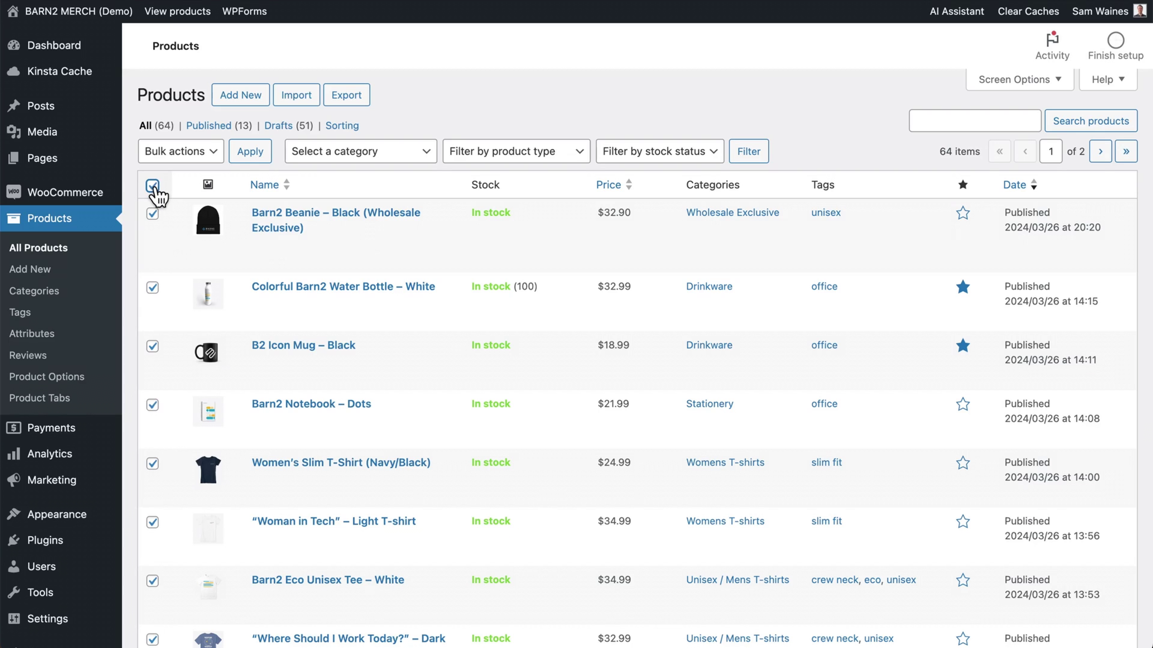
{"action": "scroll", "coordinate": [155, 191], "scroll_direction": "down", "scroll_amount": 10}
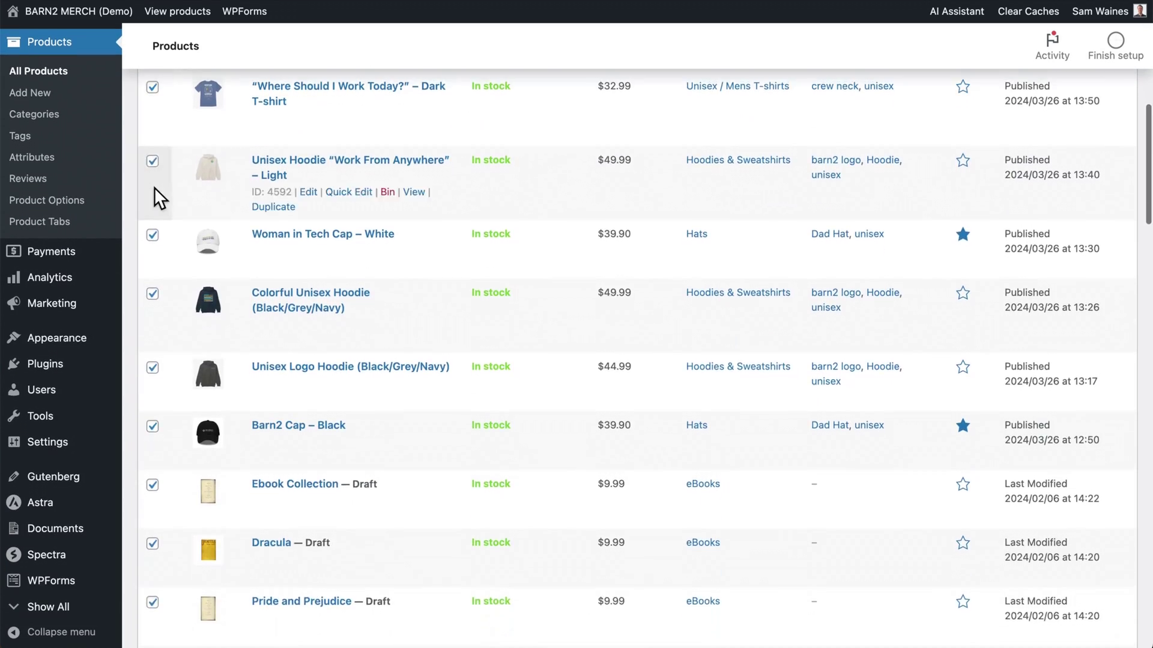
{"action": "scroll", "coordinate": [155, 192], "scroll_direction": "up", "scroll_amount": 10}
{"action": "left_click", "coordinate": [154, 186]}
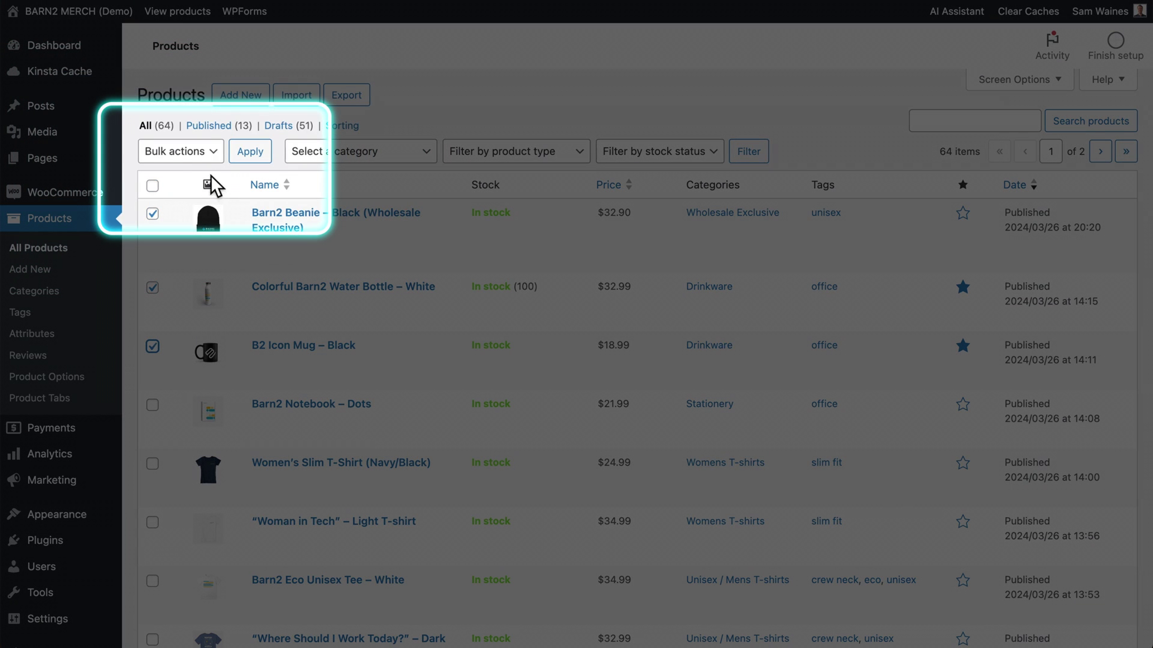
{"action": "left_click", "coordinate": [217, 154]}
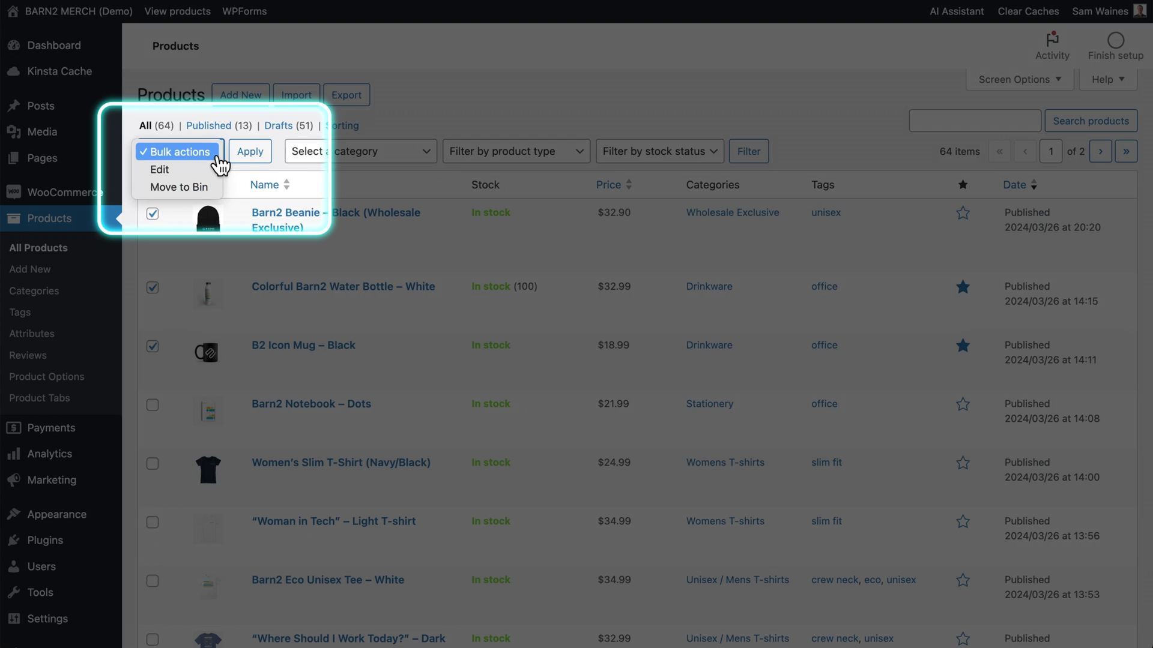
{"action": "left_click", "coordinate": [191, 173]}
{"action": "left_click", "coordinate": [251, 153]}
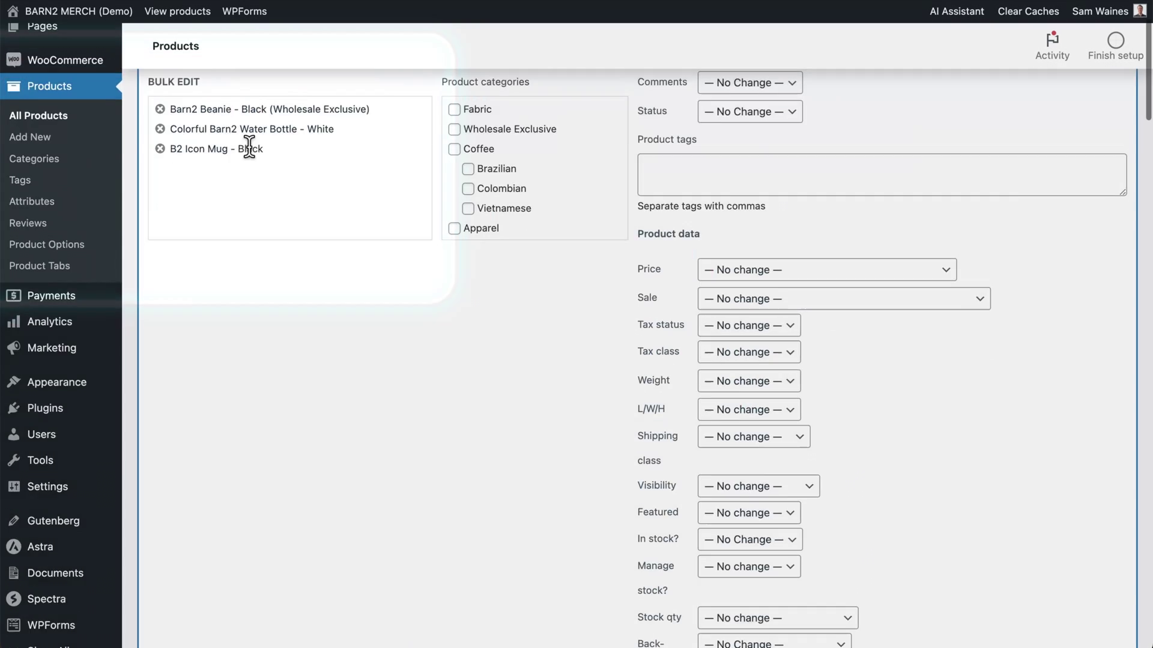
{"action": "scroll", "coordinate": [341, 315], "scroll_direction": "down", "scroll_amount": 6}
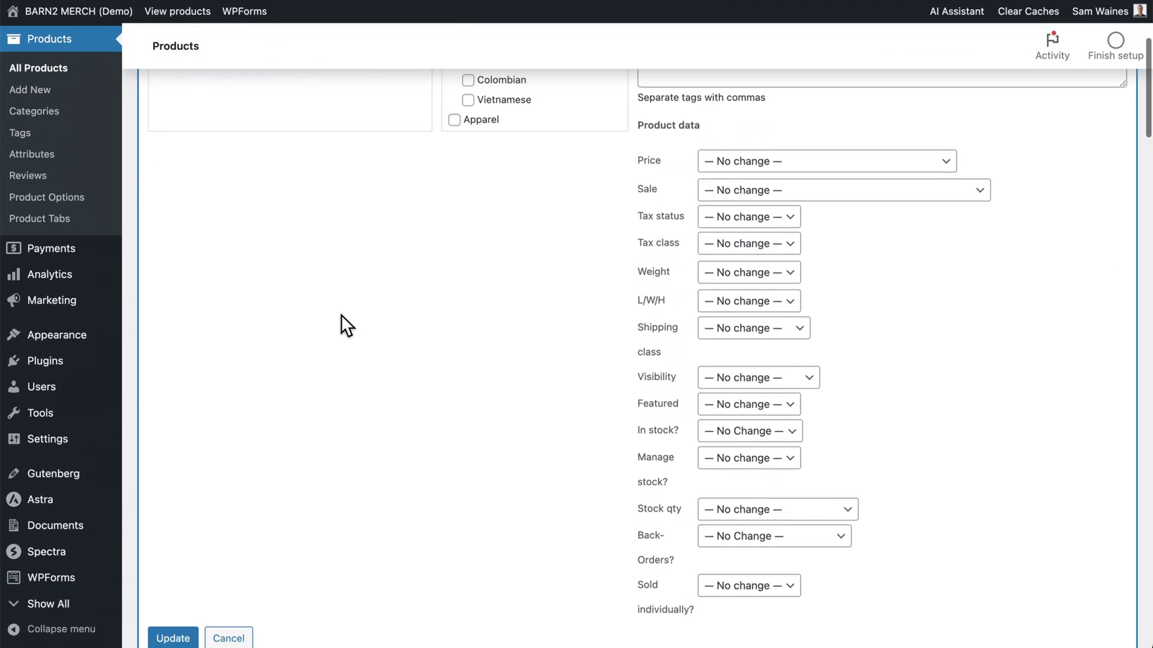
{"action": "scroll", "coordinate": [341, 314], "scroll_direction": "up", "scroll_amount": 5}
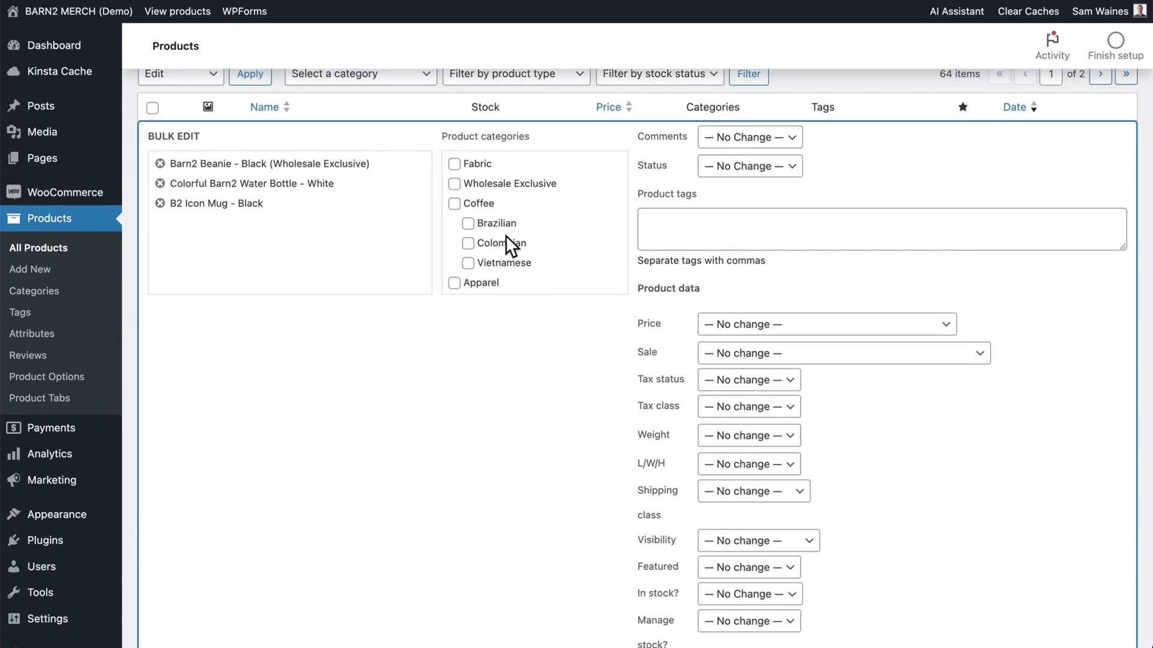
{"action": "scroll", "coordinate": [537, 208], "scroll_direction": "down", "scroll_amount": 3}
{"action": "scroll", "coordinate": [537, 208], "scroll_direction": "up", "scroll_amount": 2}
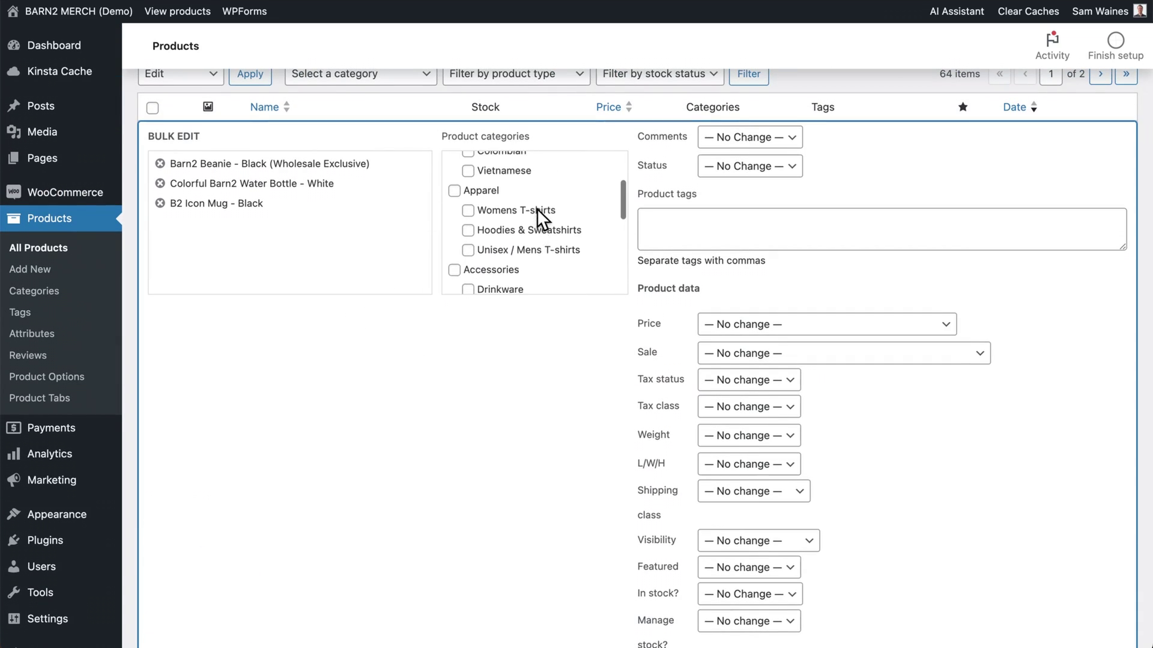
{"action": "scroll", "coordinate": [537, 208], "scroll_direction": "up", "scroll_amount": 2}
{"action": "scroll", "coordinate": [838, 162], "scroll_direction": "down", "scroll_amount": 1}
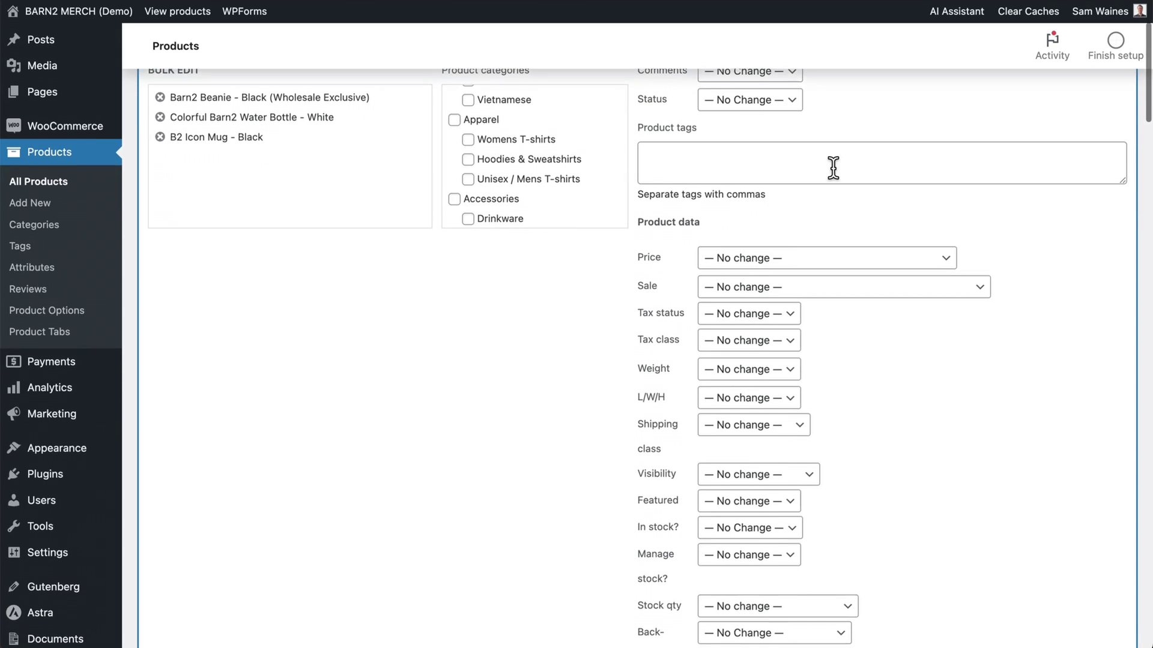
{"action": "scroll", "coordinate": [834, 168], "scroll_direction": "down", "scroll_amount": 3}
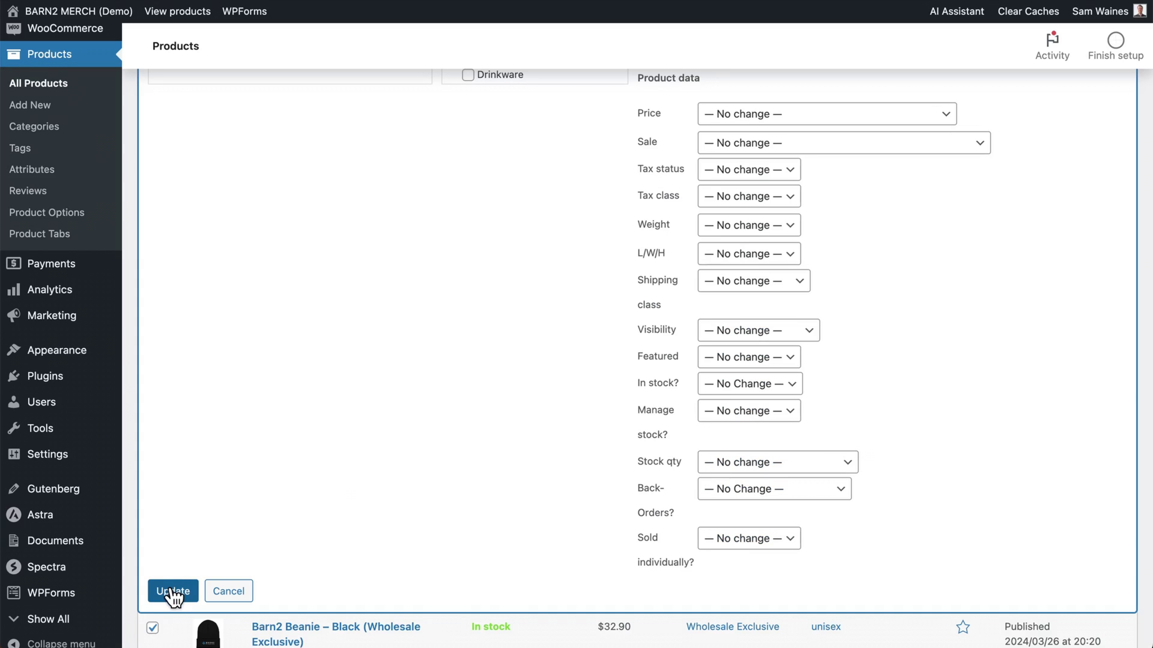
{"action": "scroll", "coordinate": [316, 371], "scroll_direction": "up", "scroll_amount": 5}
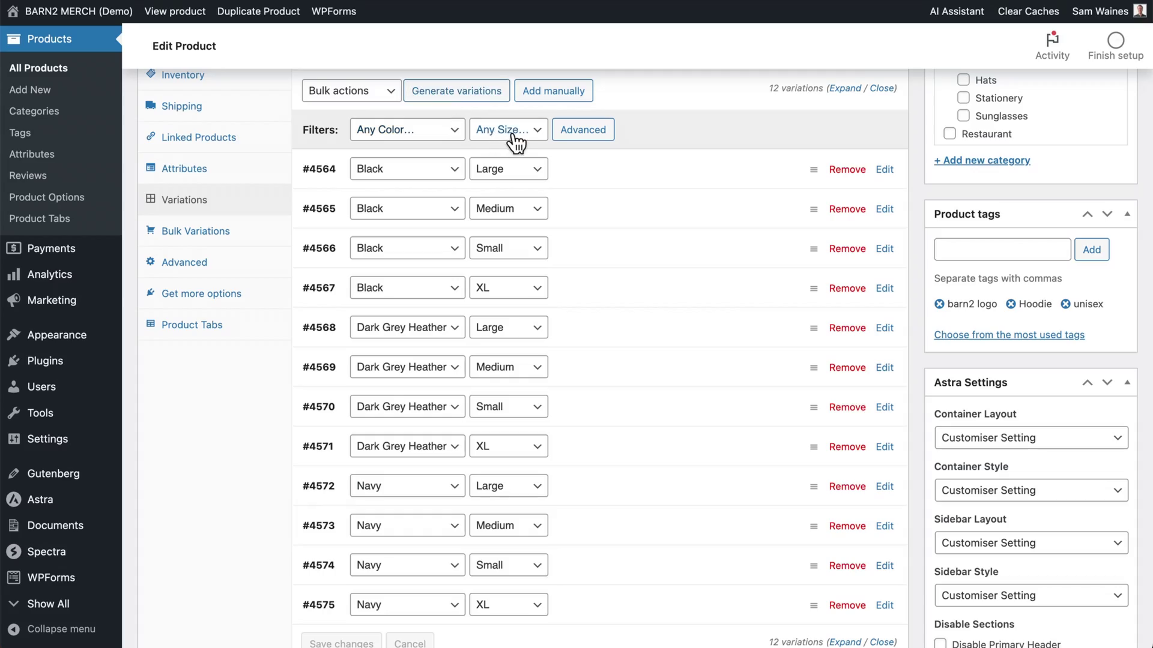
Filter the hoodie's variations by size XL, leaving the three XL variations.
{"action": "left_click", "coordinate": [515, 142]}
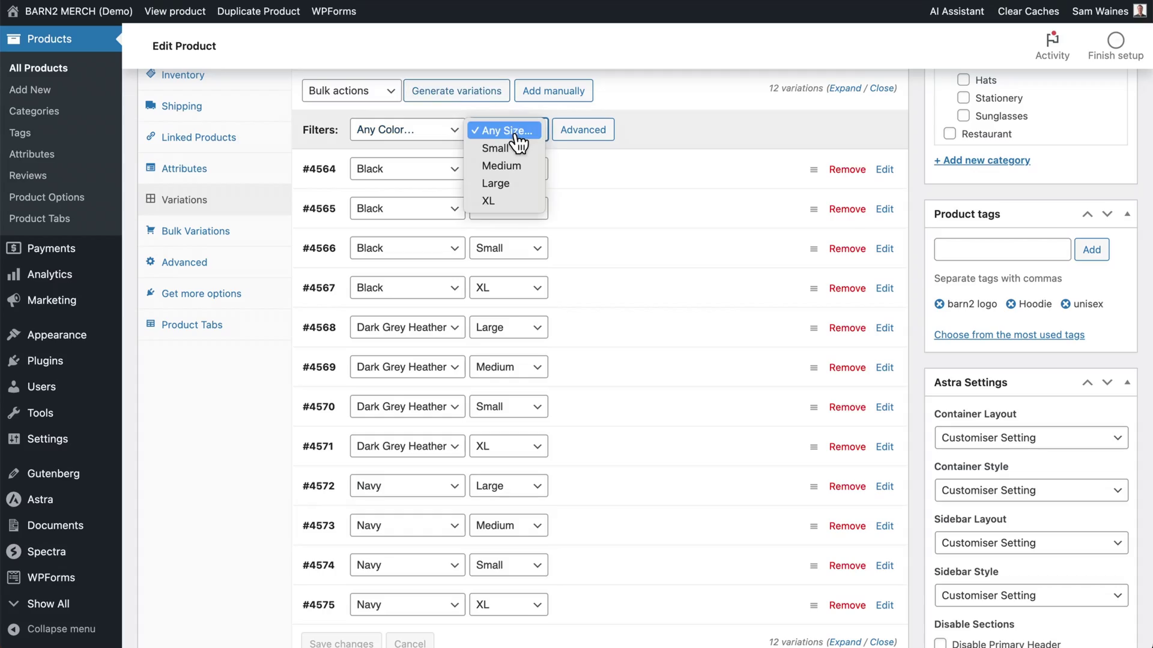
{"action": "left_click", "coordinate": [506, 202]}
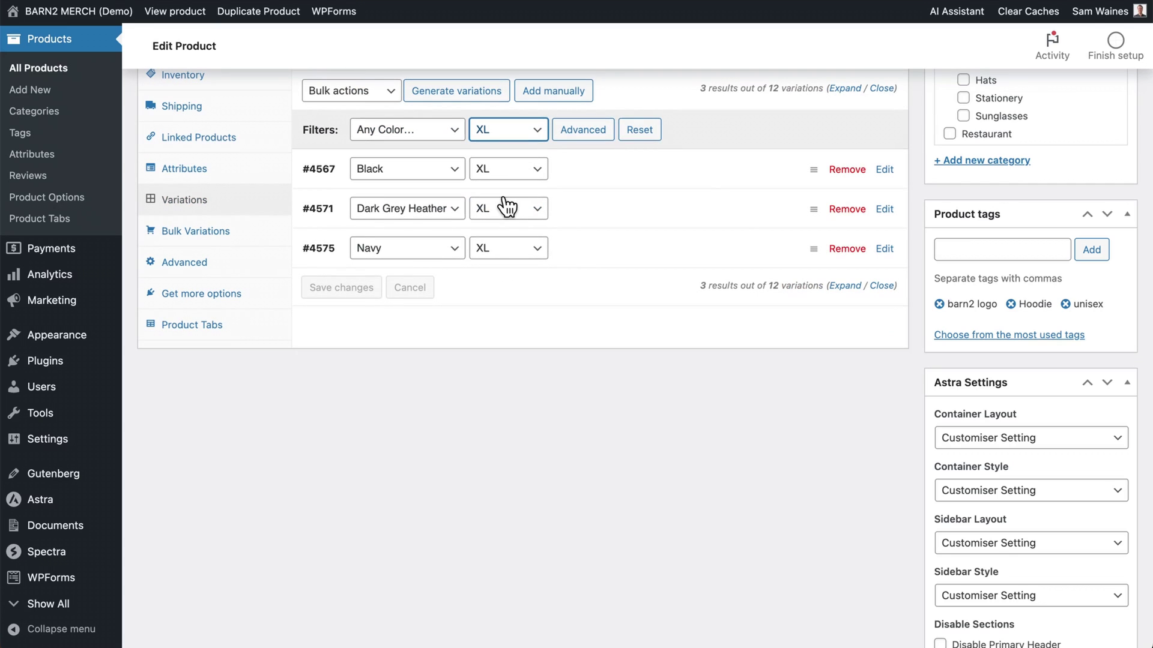
{"action": "scroll", "coordinate": [446, 257], "scroll_direction": "up", "scroll_amount": 2}
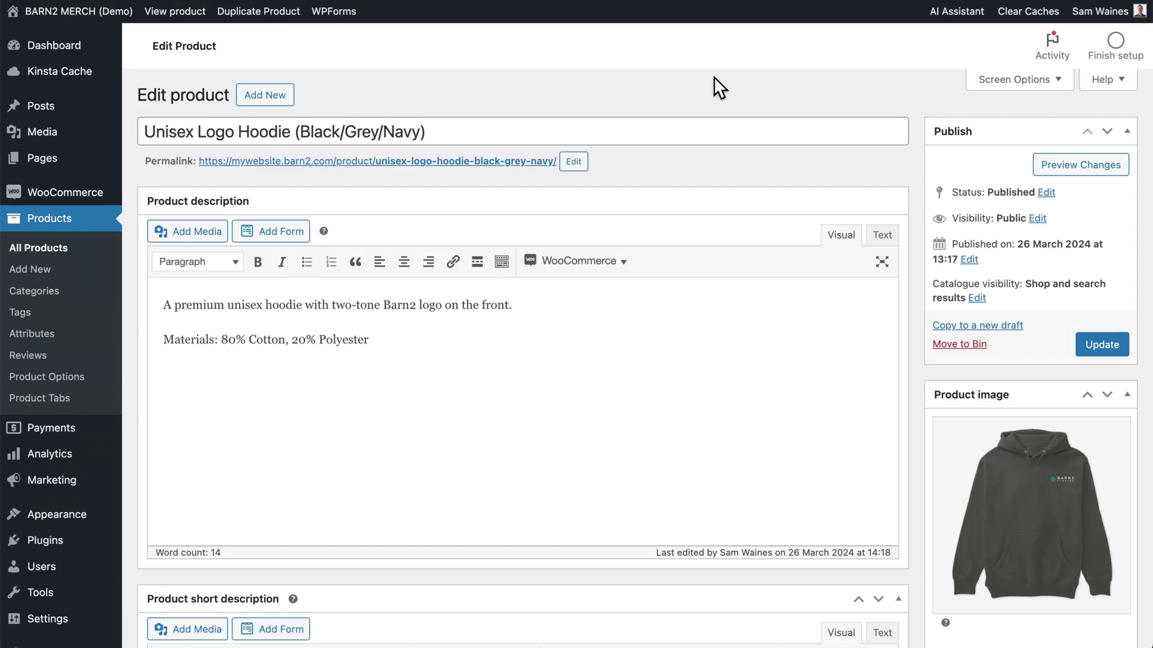
Scroll down to the Variations section showing all twelve colour-and-size hoodie variations.
{"action": "scroll", "coordinate": [714, 77], "scroll_direction": "down", "scroll_amount": 15}
{"action": "scroll", "coordinate": [715, 76], "scroll_direction": "down", "scroll_amount": 2}
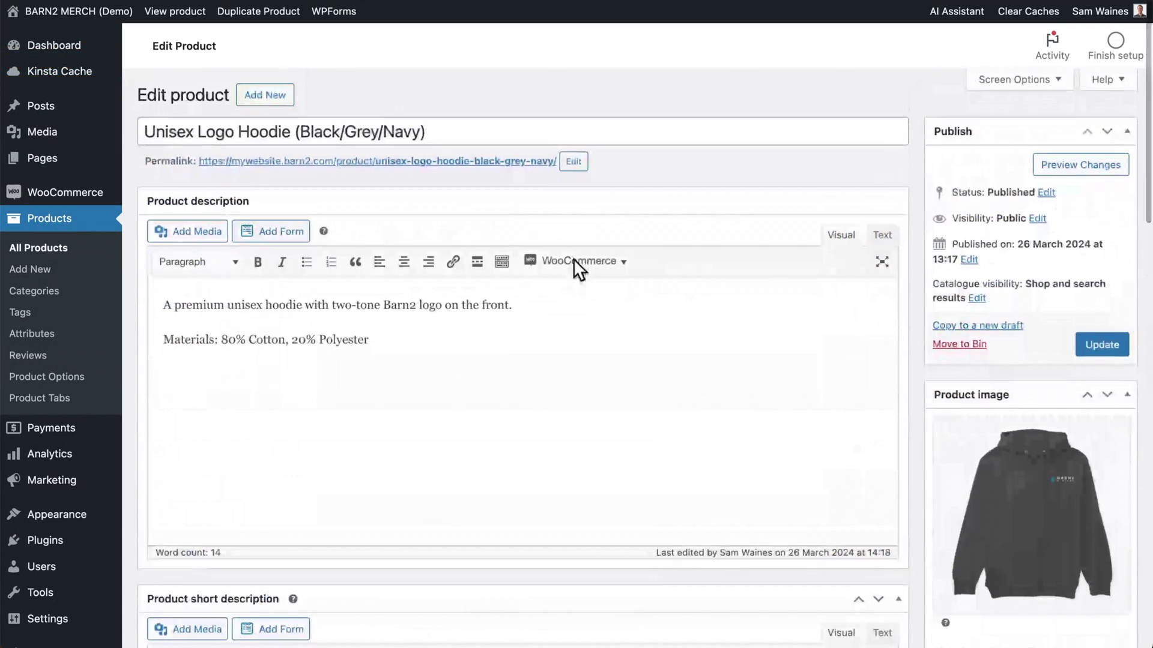
{"action": "scroll", "coordinate": [575, 261], "scroll_direction": "down", "scroll_amount": 10}
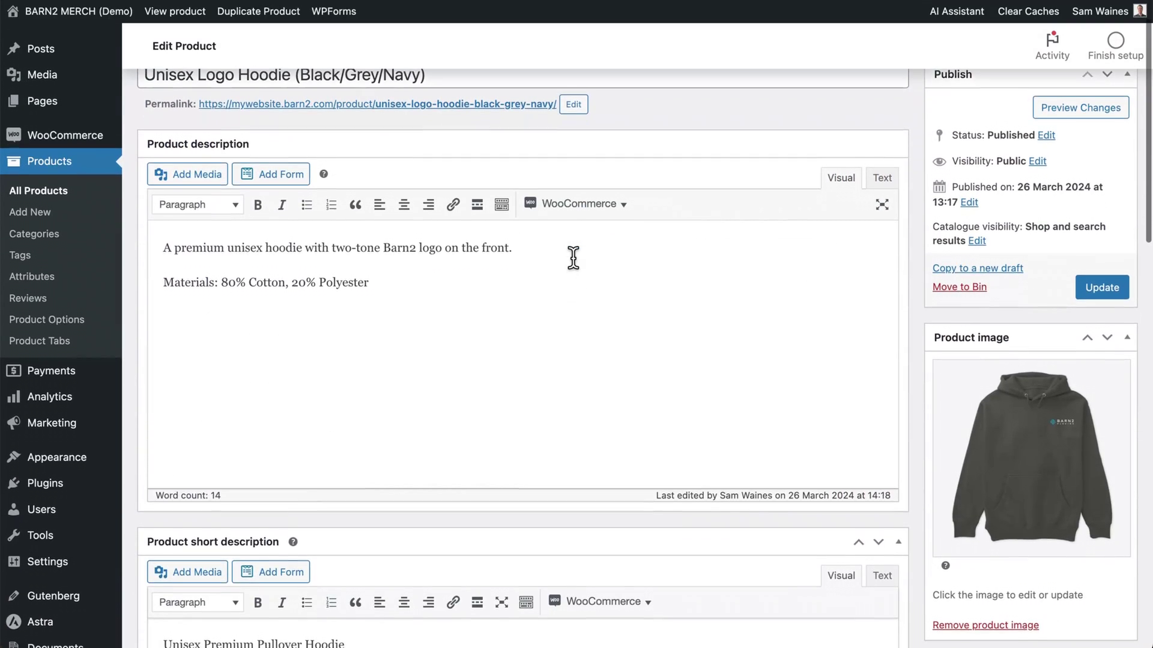
{"action": "scroll", "coordinate": [574, 258], "scroll_direction": "down", "scroll_amount": 10}
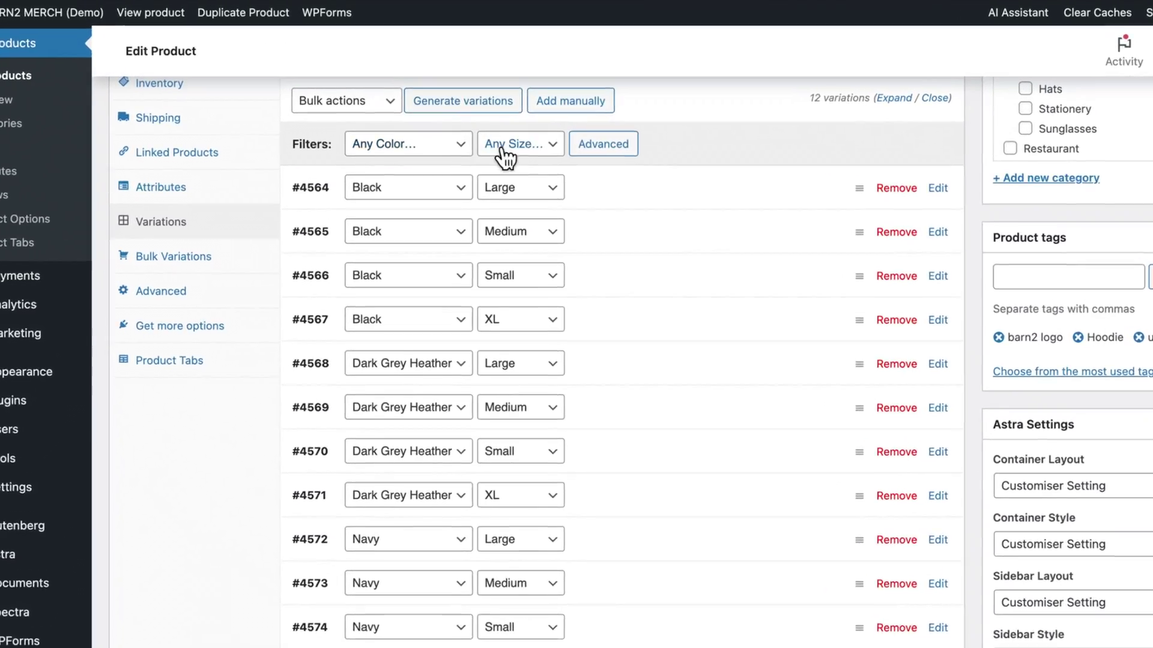
Filter to XL, bulk-set those three variations' regular price to 55, then reset the filters.
{"action": "left_click", "coordinate": [507, 129]}
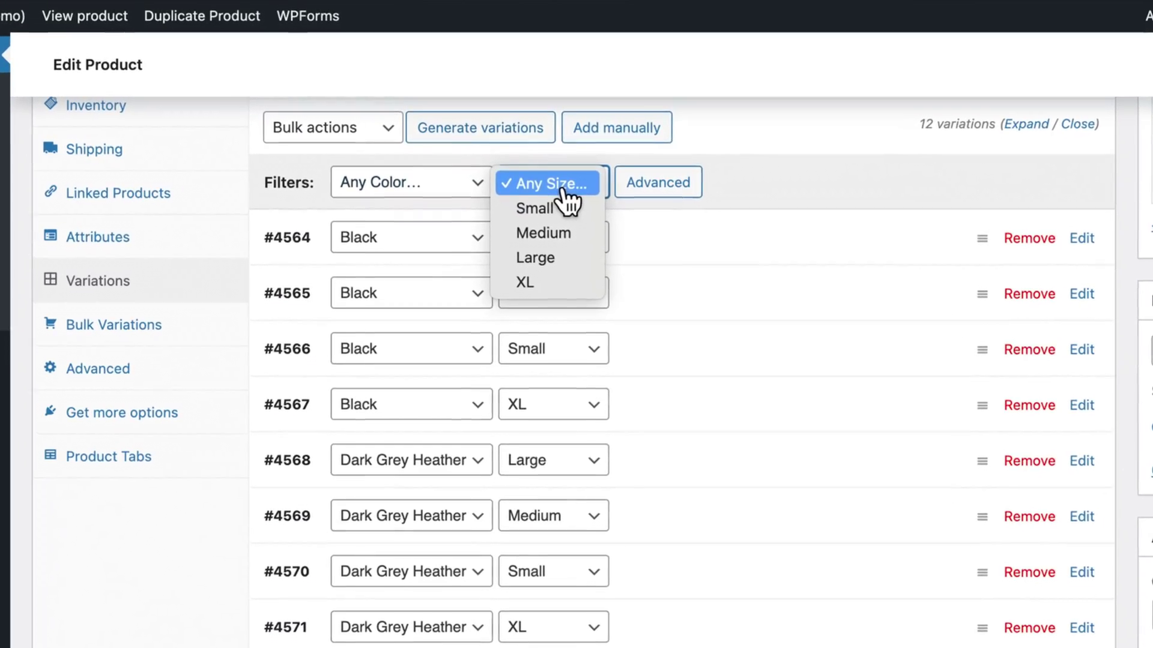
{"action": "left_click", "coordinate": [555, 285]}
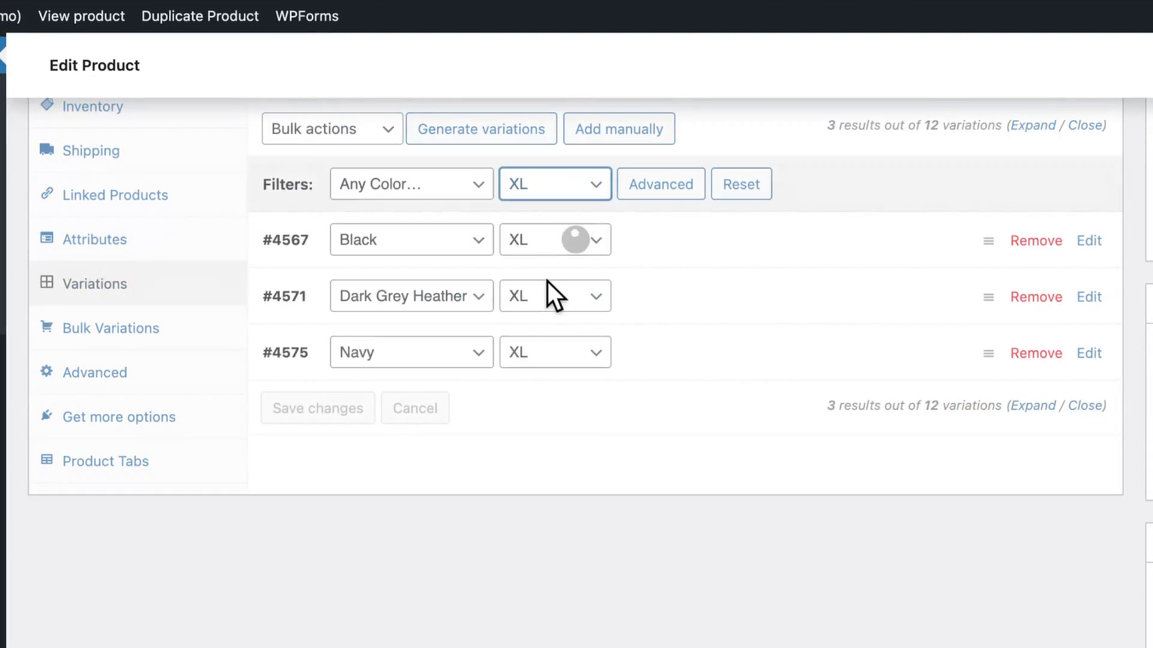
{"action": "left_click", "coordinate": [375, 234]}
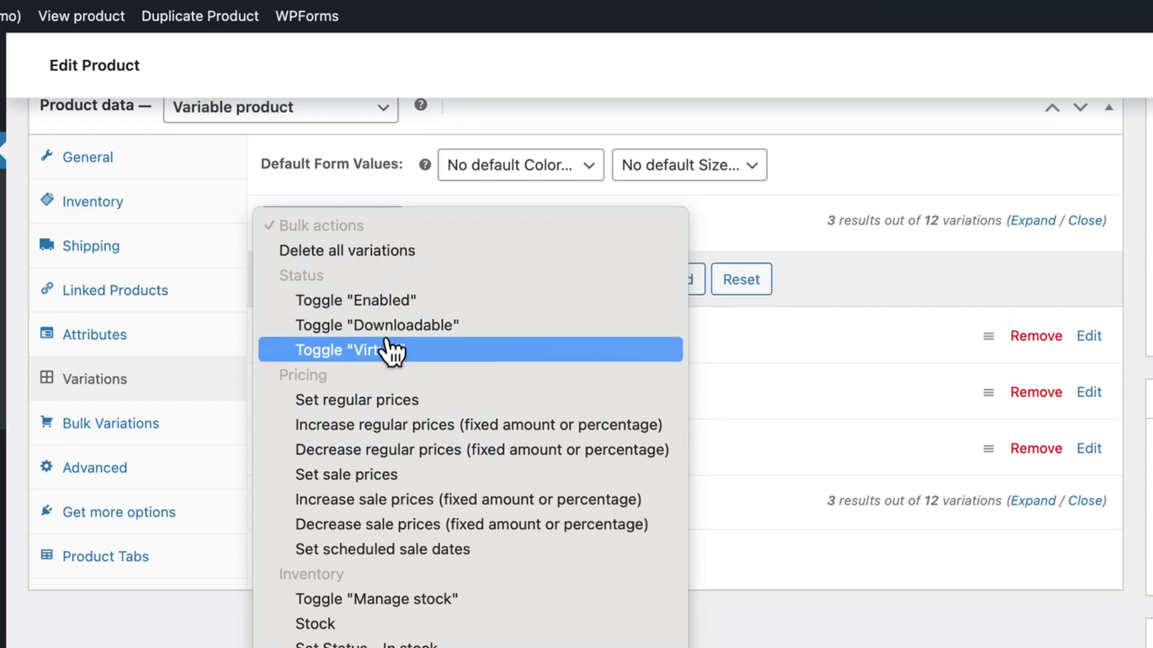
{"action": "left_click", "coordinate": [393, 399]}
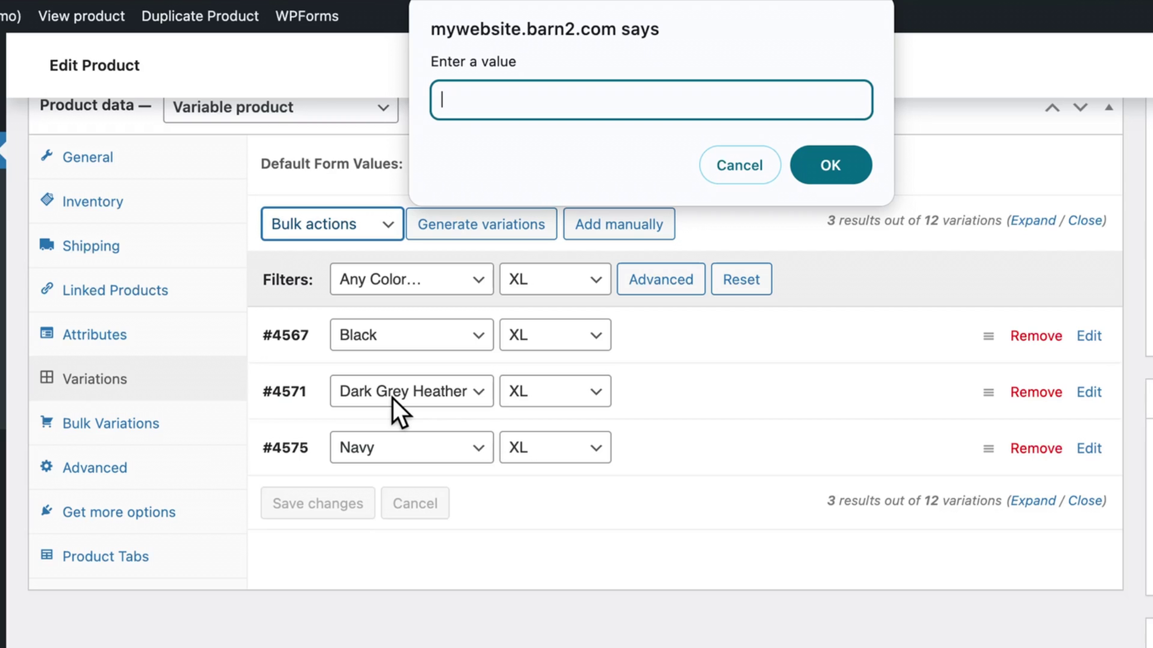
{"action": "left_click", "coordinate": [831, 171]}
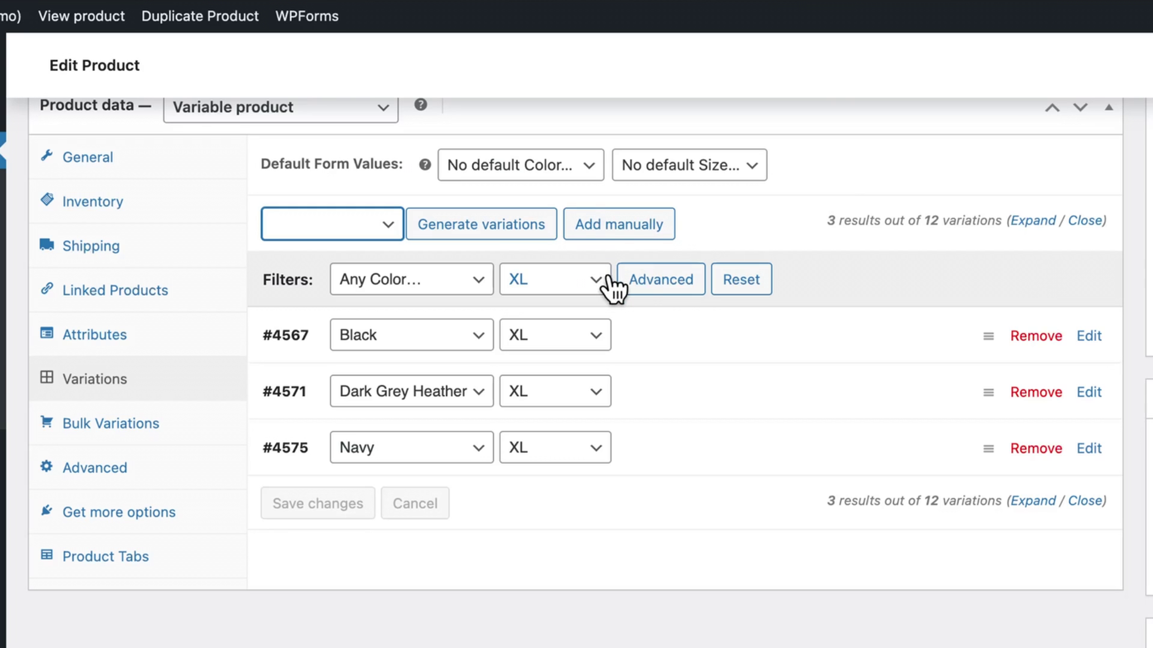
{"action": "left_click", "coordinate": [741, 282]}
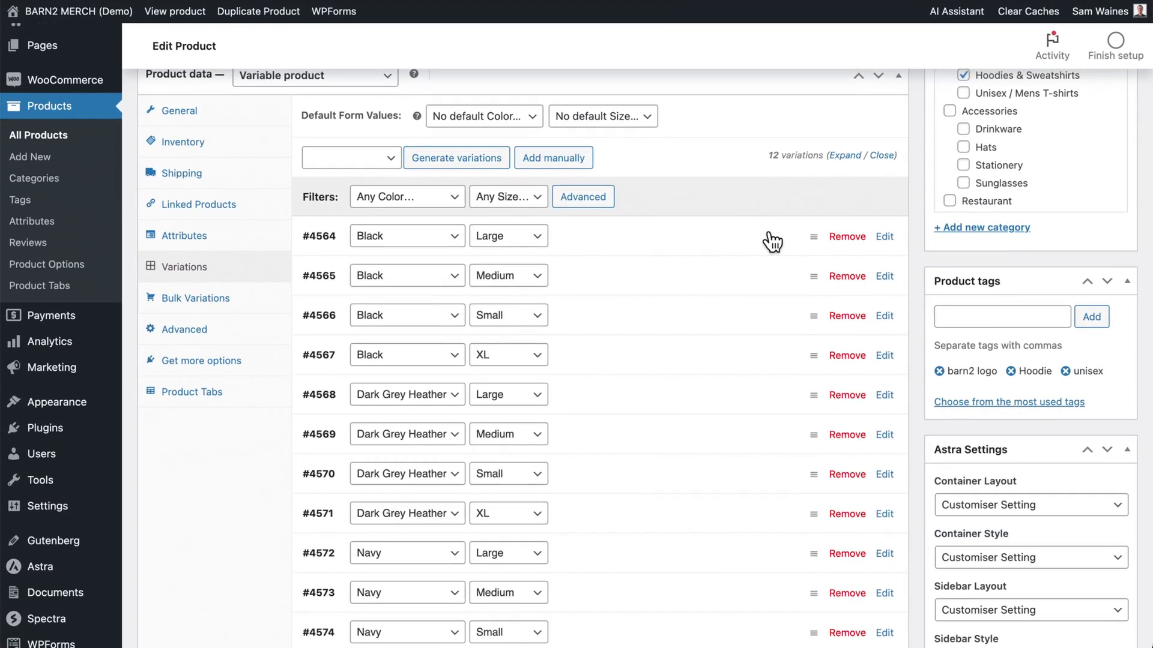
Expand Black / Large to confirm 44.99, then Black / XL to confirm 55.
{"action": "left_click", "coordinate": [921, 336]}
{"action": "scroll", "coordinate": [773, 240], "scroll_direction": "down", "scroll_amount": 3}
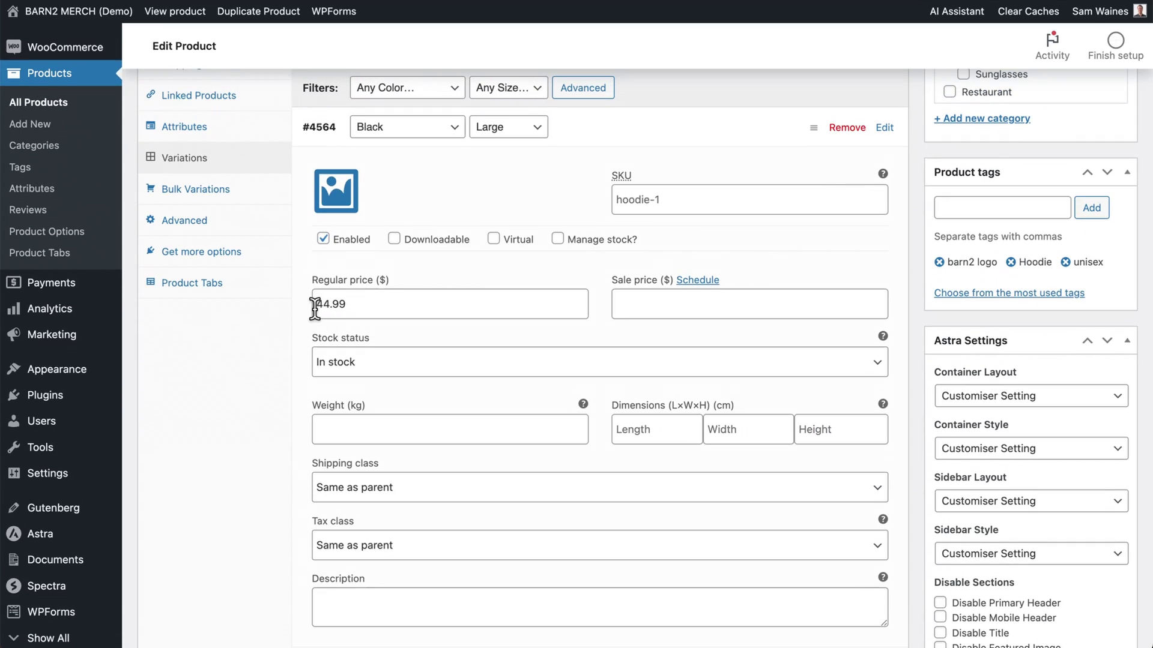
{"action": "scroll", "coordinate": [359, 306], "scroll_direction": "up", "scroll_amount": 2}
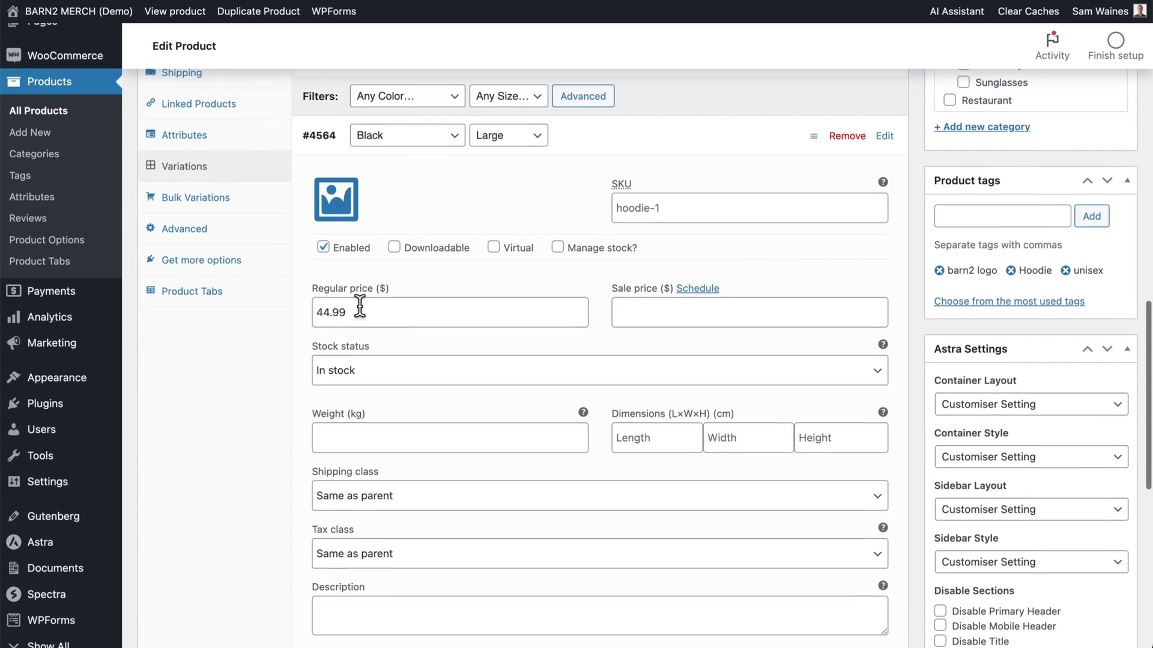
{"action": "left_click", "coordinate": [762, 177]}
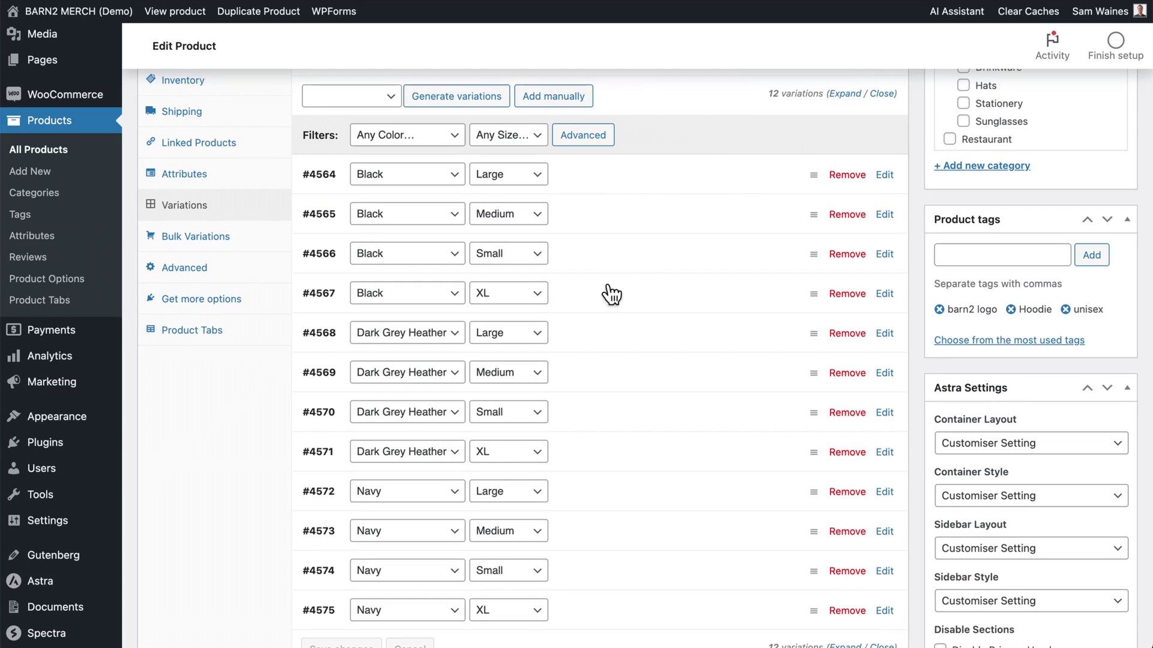
{"action": "left_click", "coordinate": [612, 308]}
{"action": "scroll", "coordinate": [609, 303], "scroll_direction": "down", "scroll_amount": 2}
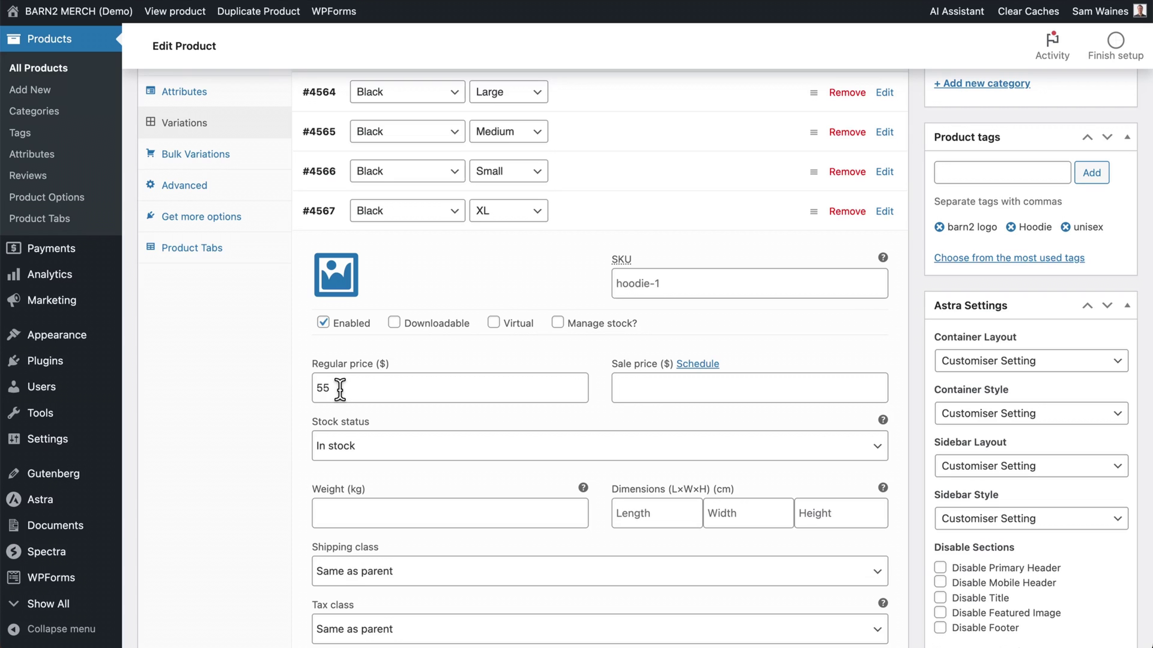
{"action": "scroll", "coordinate": [498, 194], "scroll_direction": "up", "scroll_amount": 3}
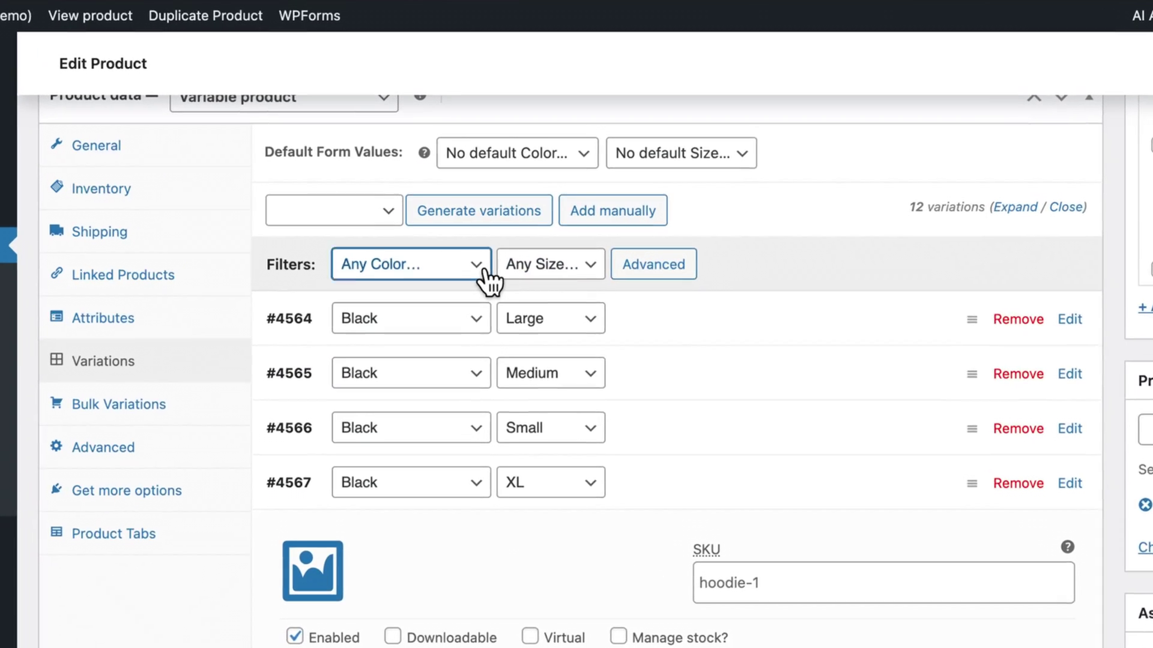
Filter variations to the four Black hoodies, check Large and Medium, then choose Set thumbnail.
{"action": "left_click", "coordinate": [460, 196]}
{"action": "left_click", "coordinate": [423, 298]}
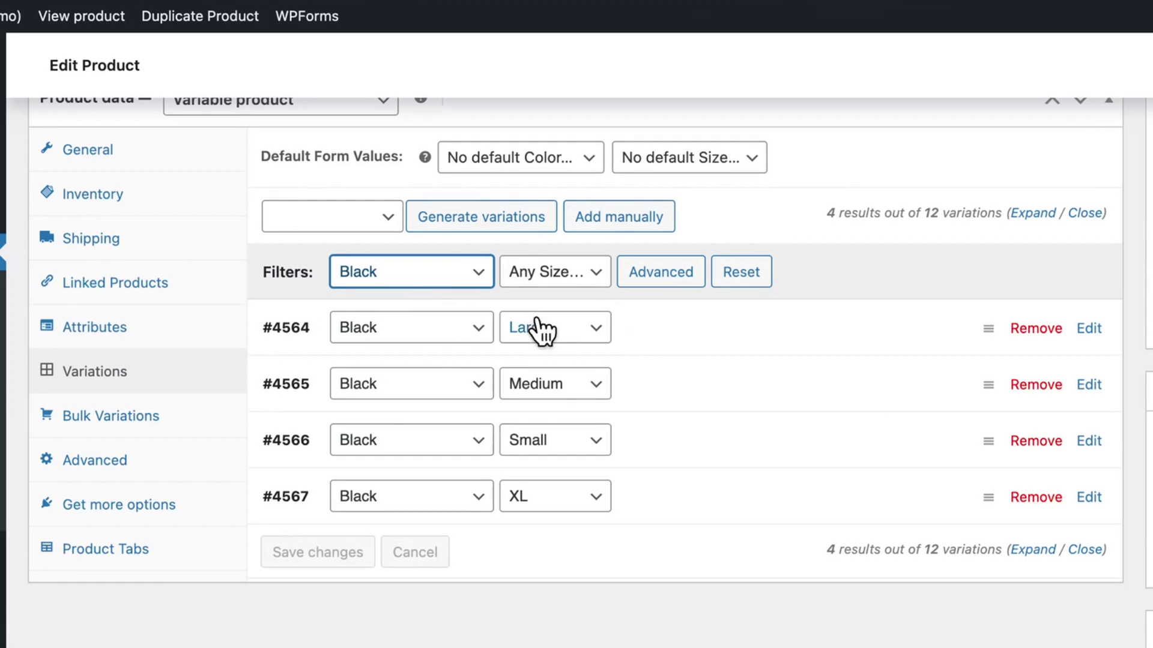
{"action": "left_click", "coordinate": [682, 337]}
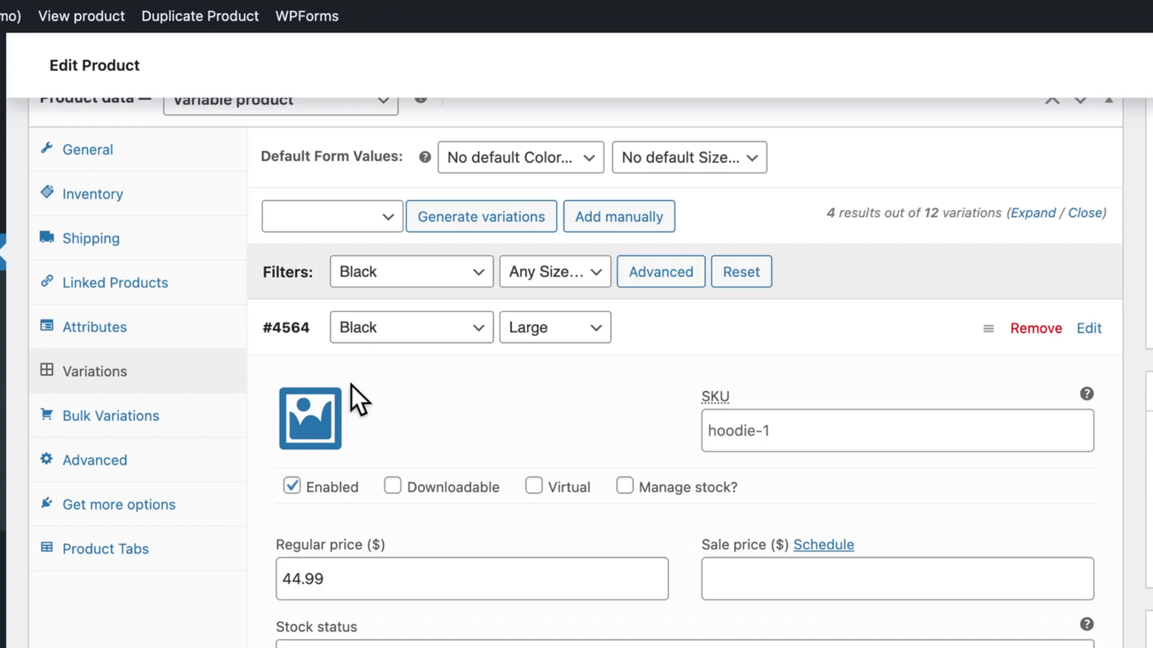
{"action": "left_click", "coordinate": [714, 336]}
{"action": "left_click", "coordinate": [678, 397]}
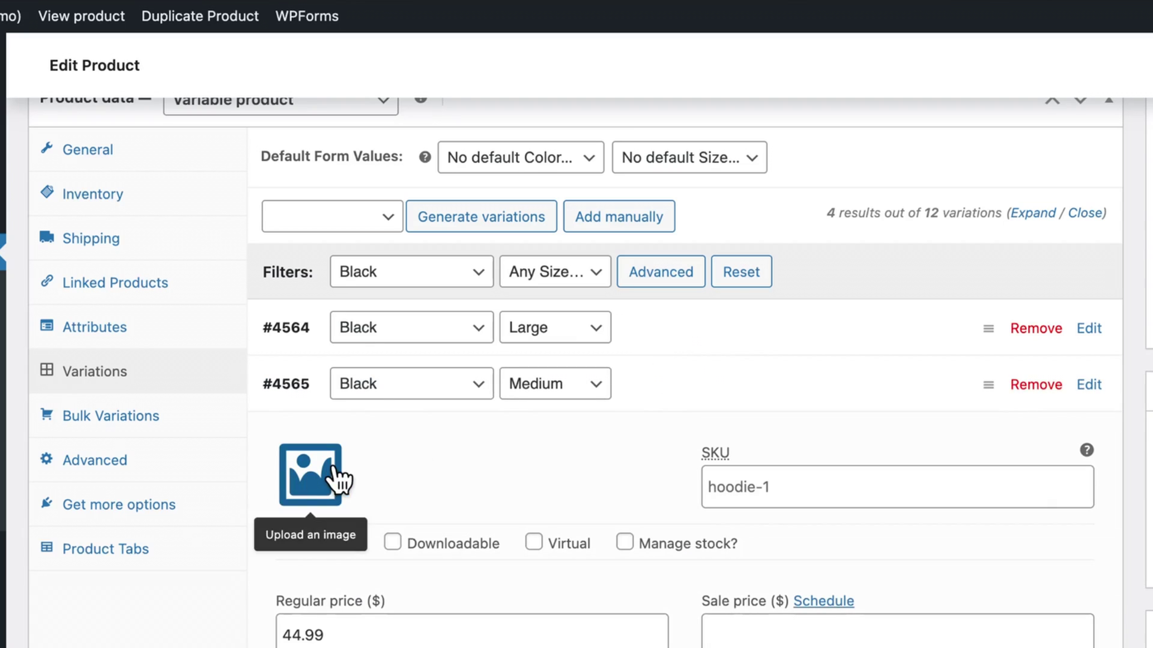
{"action": "left_click", "coordinate": [690, 383]}
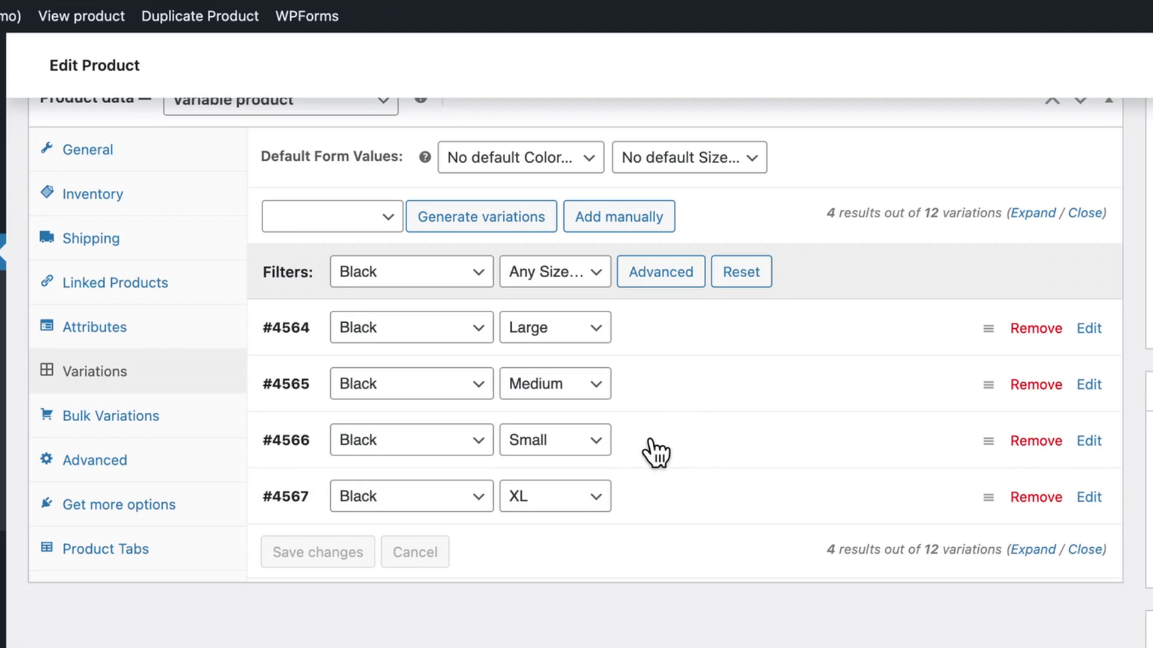
{"action": "left_click", "coordinate": [381, 221]}
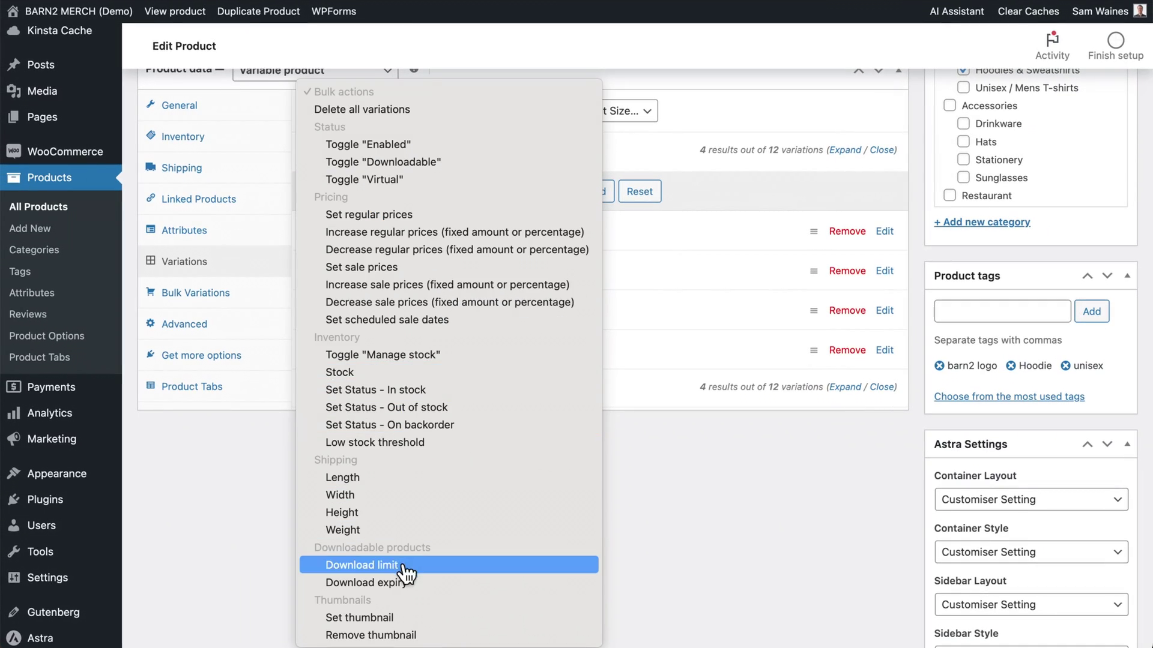
{"action": "left_click", "coordinate": [396, 618]}
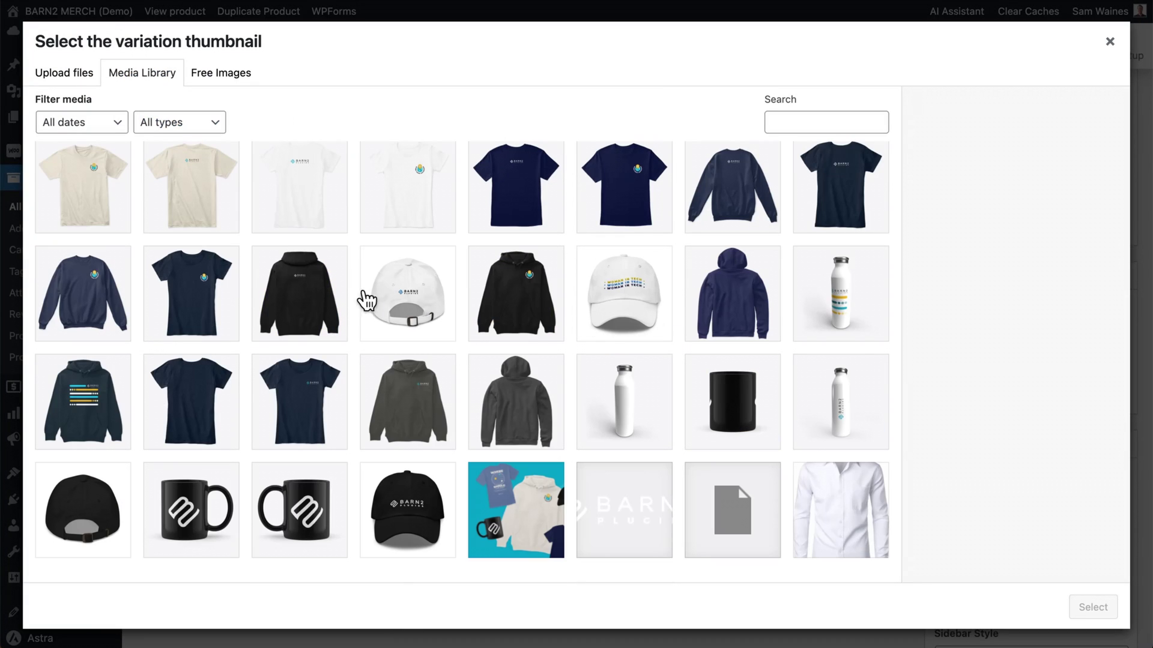
Apply the black hoodie image as thumbnail to the Black variations and verify it on Black / Medium.
{"action": "left_click", "coordinate": [309, 305]}
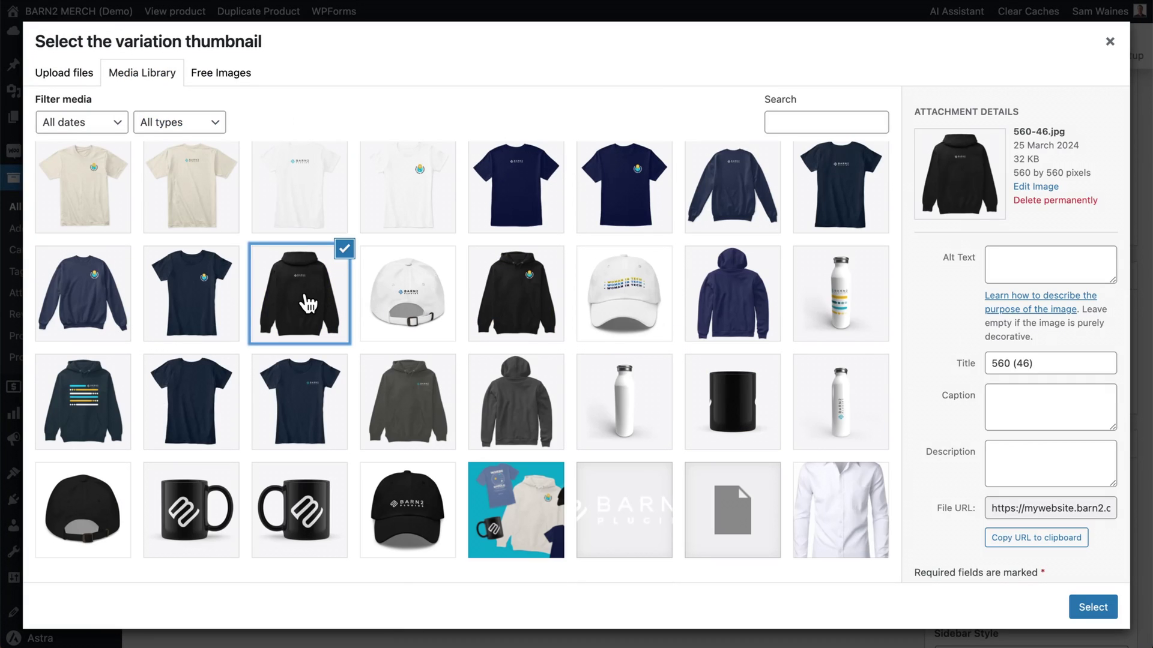
{"action": "left_click", "coordinate": [1092, 607]}
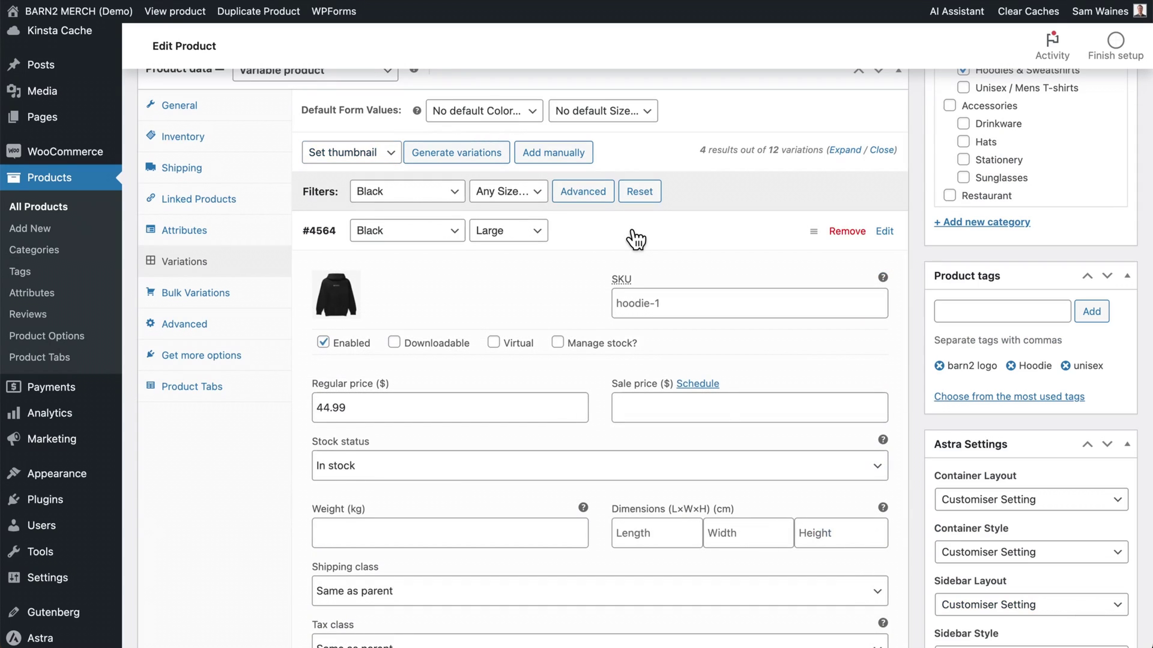
{"action": "left_click", "coordinate": [634, 234]}
{"action": "left_click", "coordinate": [638, 283]}
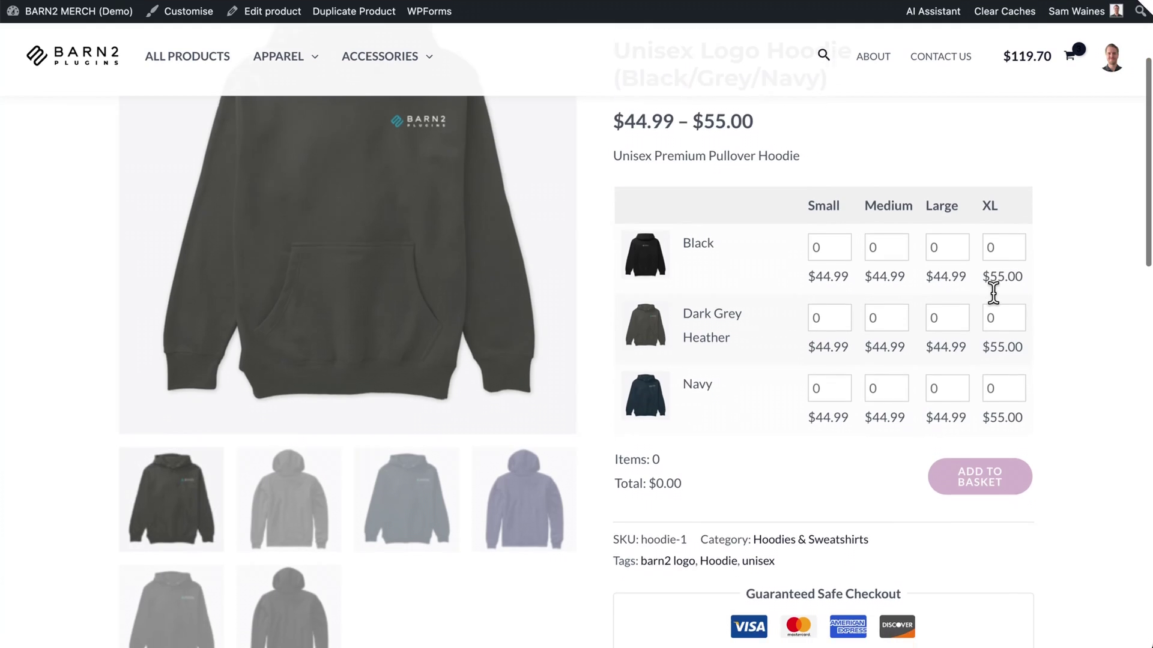
{"action": "scroll", "coordinate": [993, 293], "scroll_direction": "down", "scroll_amount": 1}
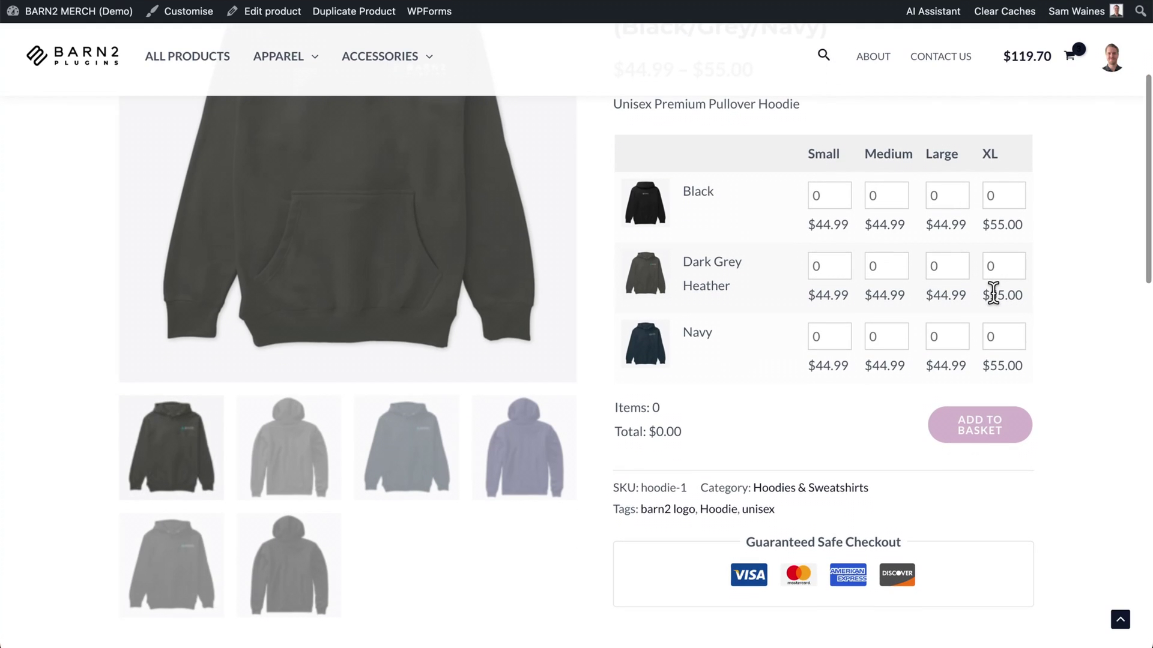
Order one Black and one Navy Large hoodie and add them to the basket.
{"action": "left_click", "coordinate": [960, 192]}
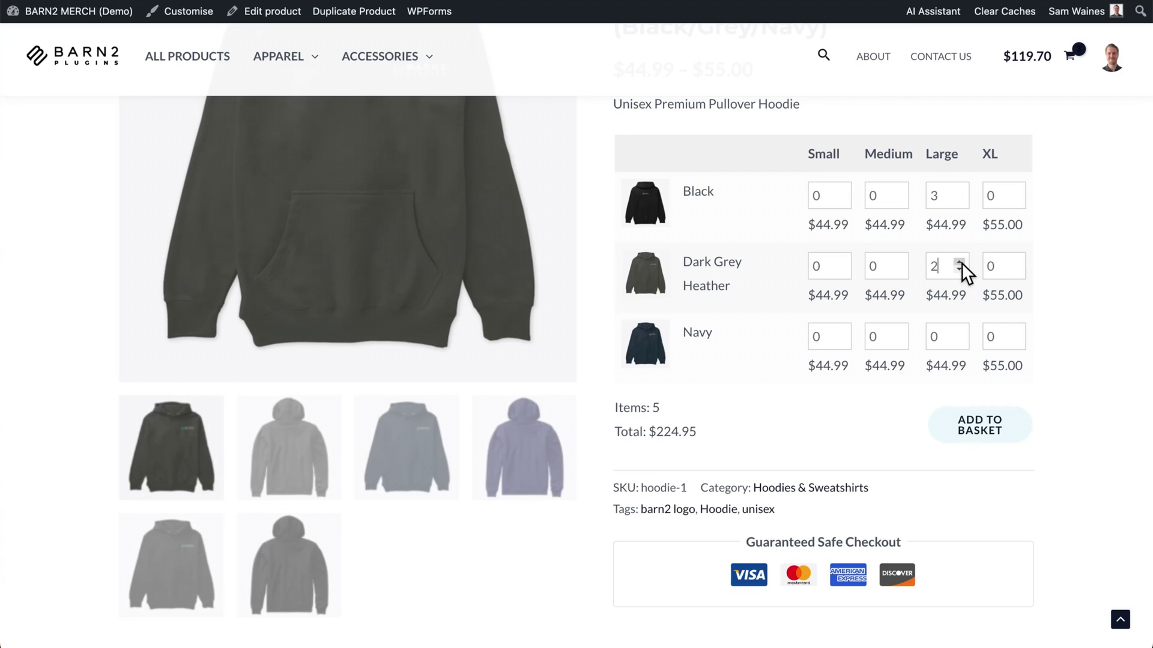
{"action": "left_click", "coordinate": [959, 334]}
{"action": "left_click", "coordinate": [980, 442]}
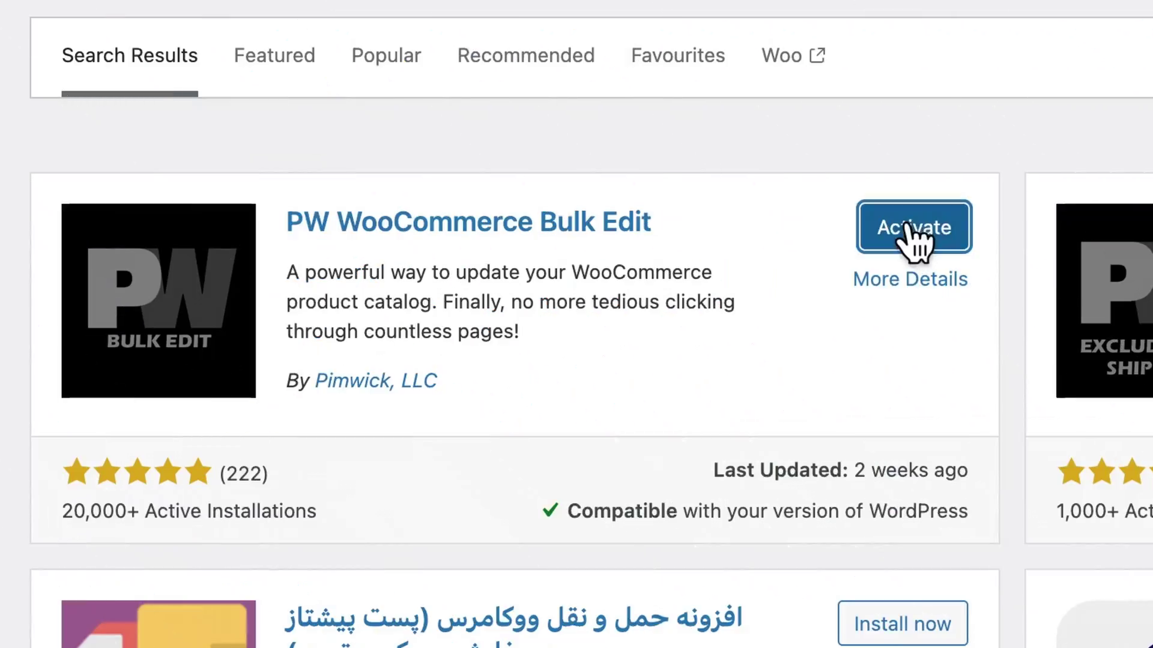
Activate PW WooCommerce Bulk Edit, search for hoodie products, and set a variation's regular price to 59.99.
{"action": "left_click", "coordinate": [912, 237]}
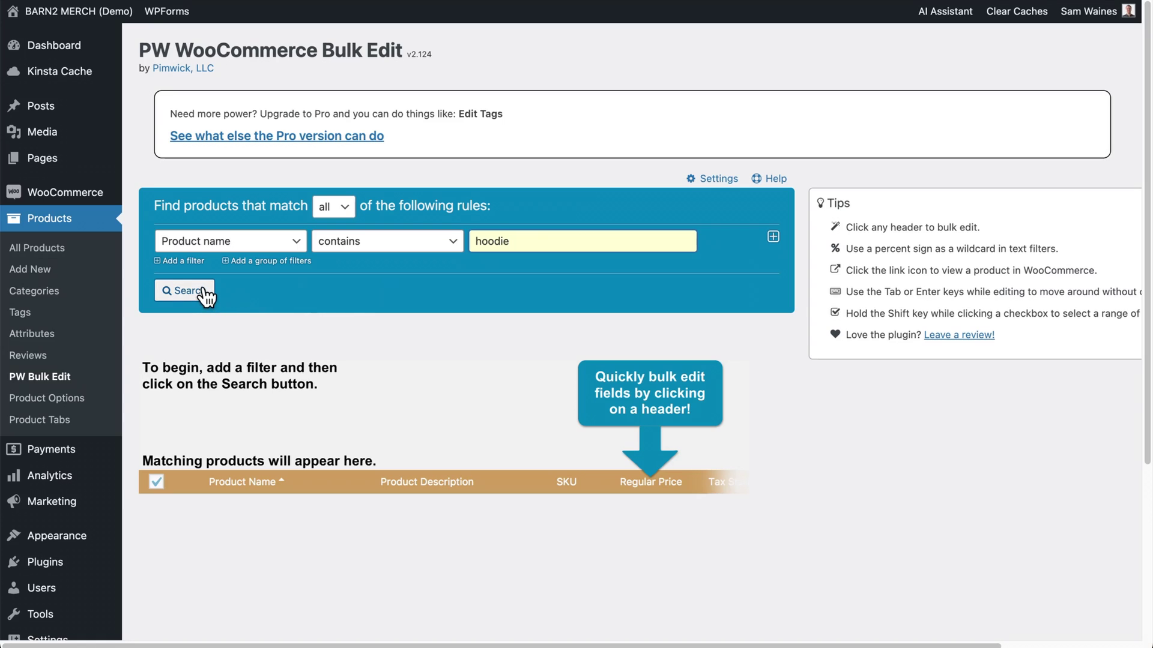
{"action": "left_click", "coordinate": [204, 293]}
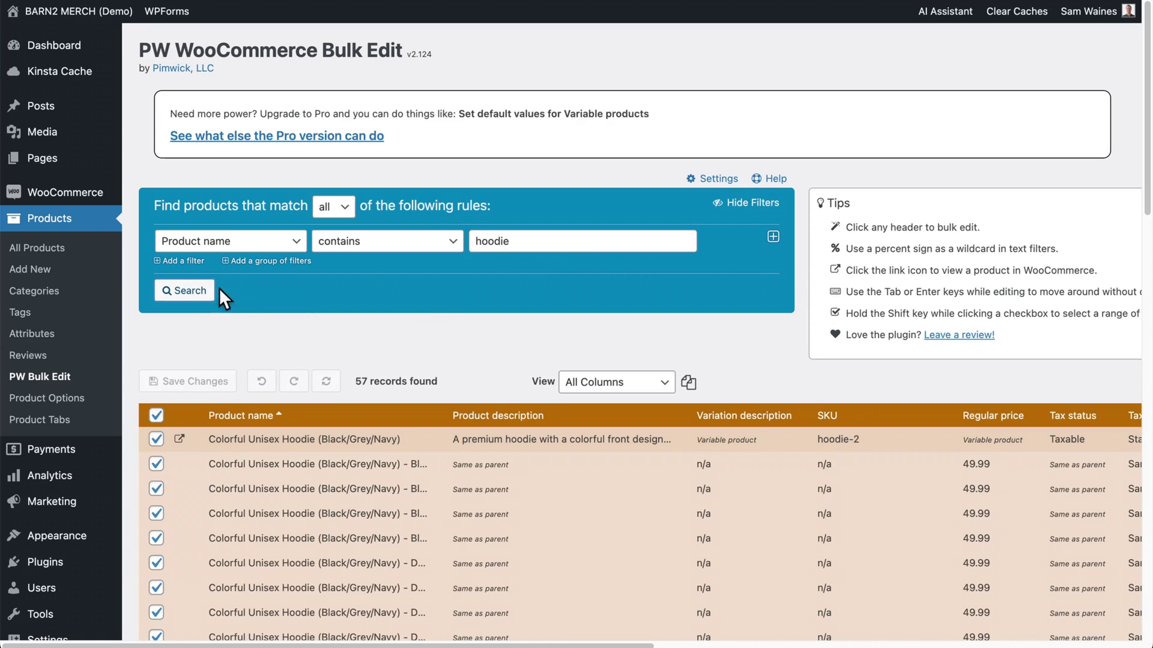
{"action": "scroll", "coordinate": [444, 294], "scroll_direction": "down", "scroll_amount": 5}
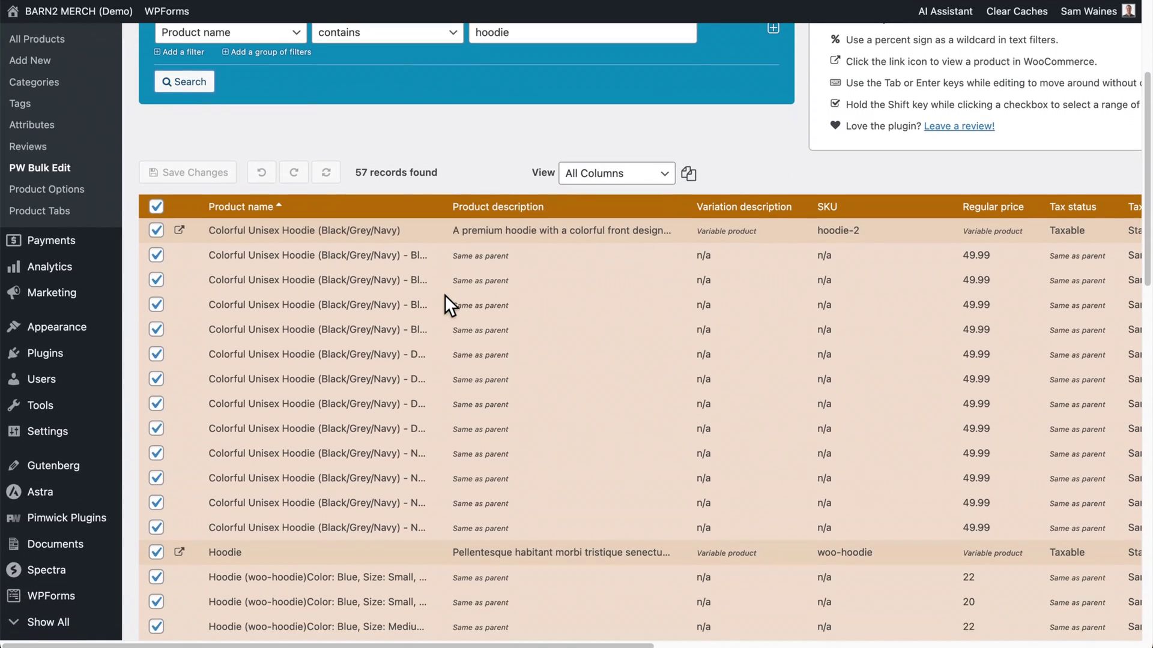
{"action": "scroll", "coordinate": [444, 294], "scroll_direction": "down", "scroll_amount": 1}
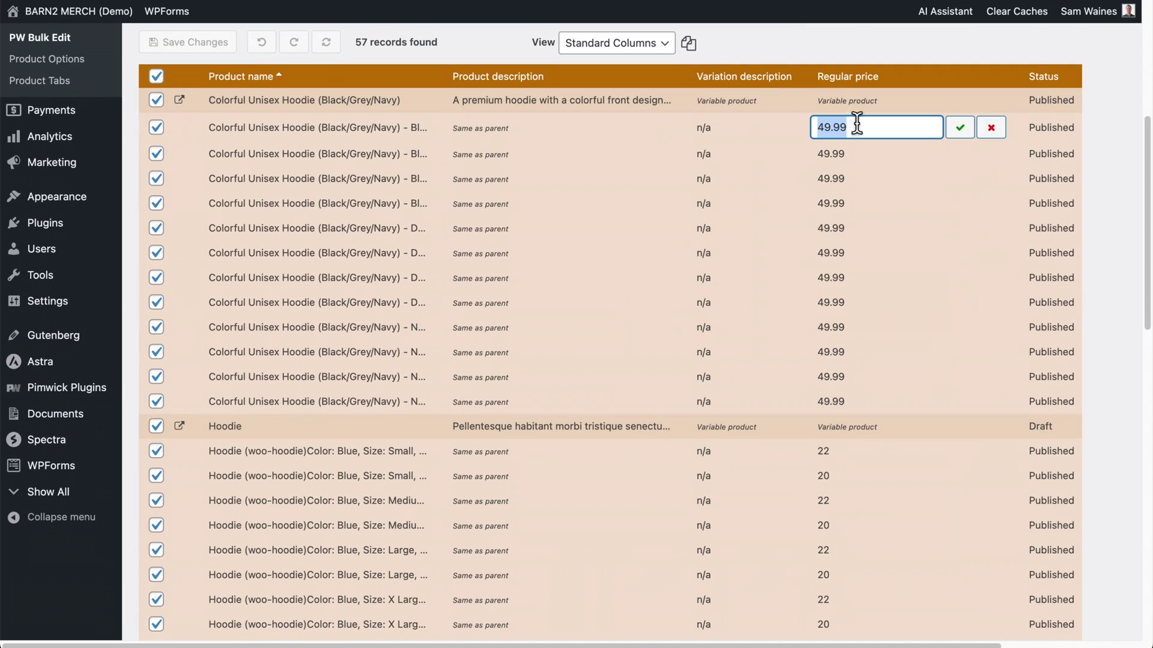
{"action": "type", "text": "5"}
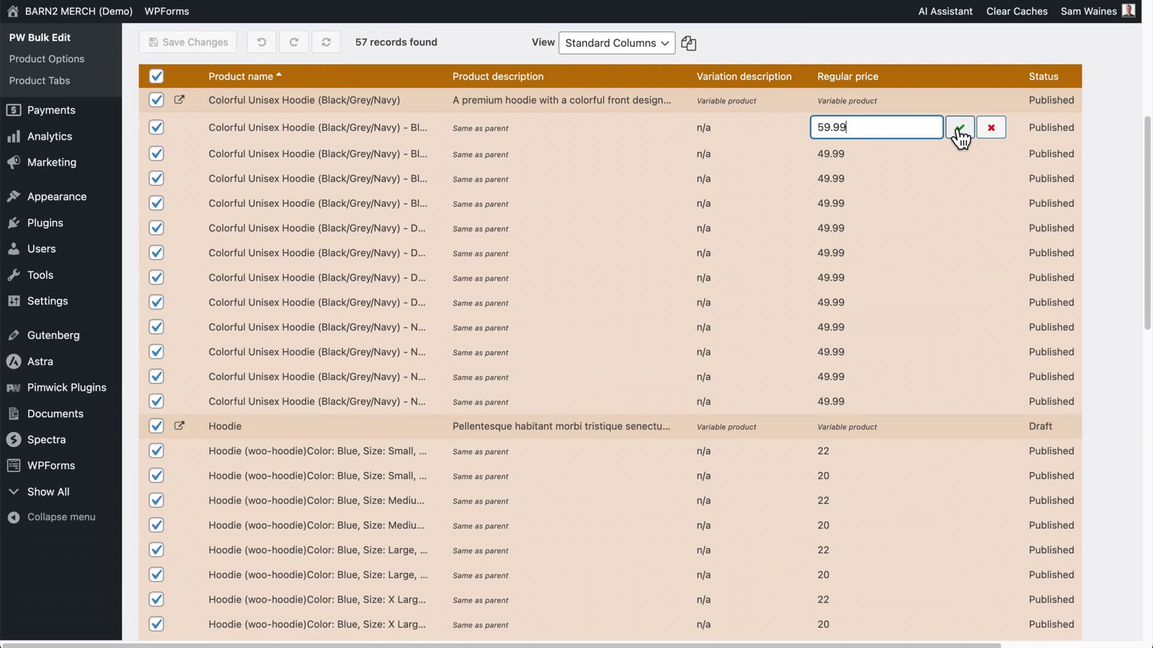
{"action": "left_click", "coordinate": [959, 128]}
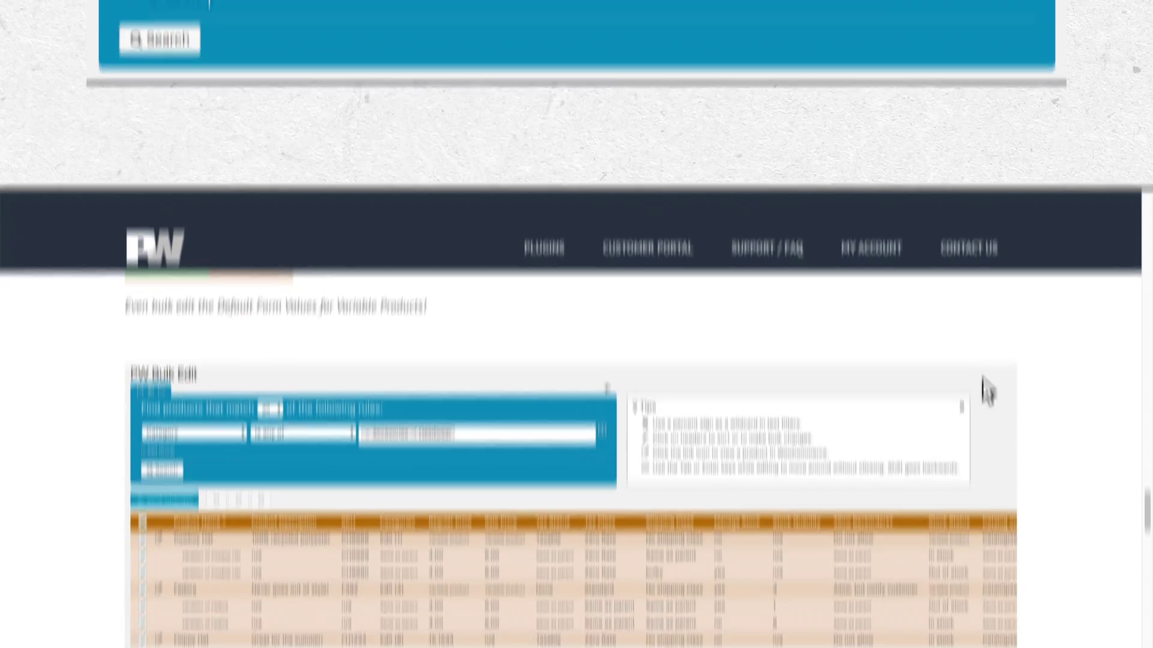
Scroll through the filter fields and features of PW WooCommerce Bulk Edit on the Pimwick site.
{"action": "scroll", "coordinate": [982, 191], "scroll_direction": "down", "scroll_amount": 5}
{"action": "scroll", "coordinate": [982, 191], "scroll_direction": "down", "scroll_amount": 2}
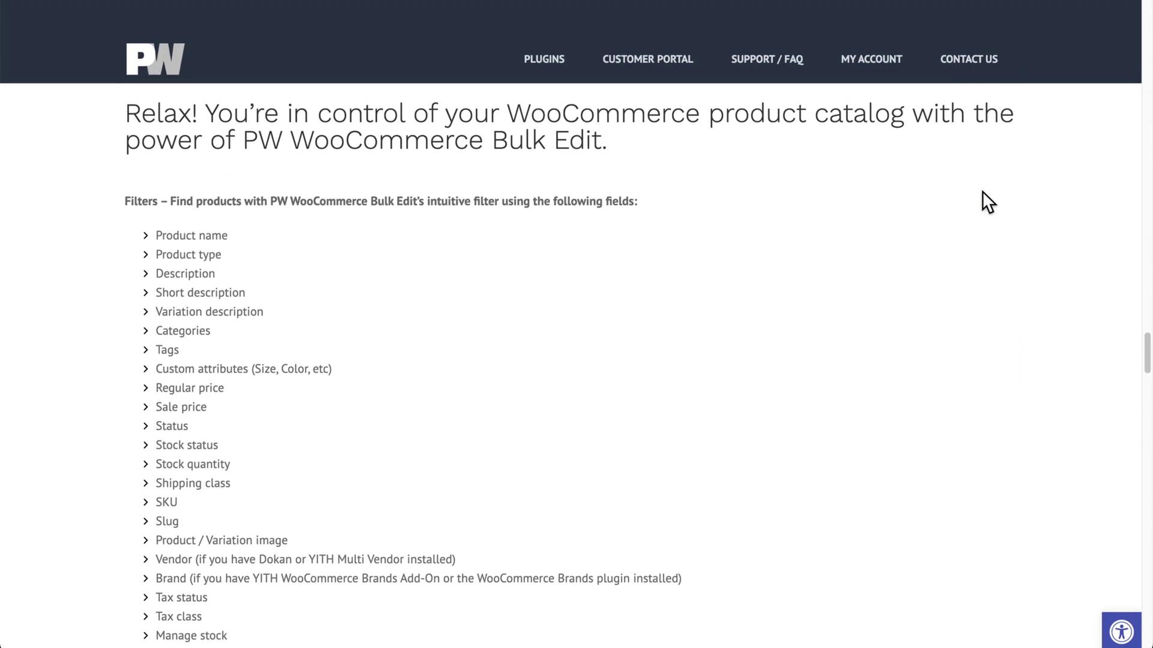
{"action": "scroll", "coordinate": [982, 190], "scroll_direction": "down", "scroll_amount": 10}
{"action": "scroll", "coordinate": [983, 191], "scroll_direction": "down", "scroll_amount": 15}
{"action": "scroll", "coordinate": [983, 191], "scroll_direction": "down", "scroll_amount": 15}
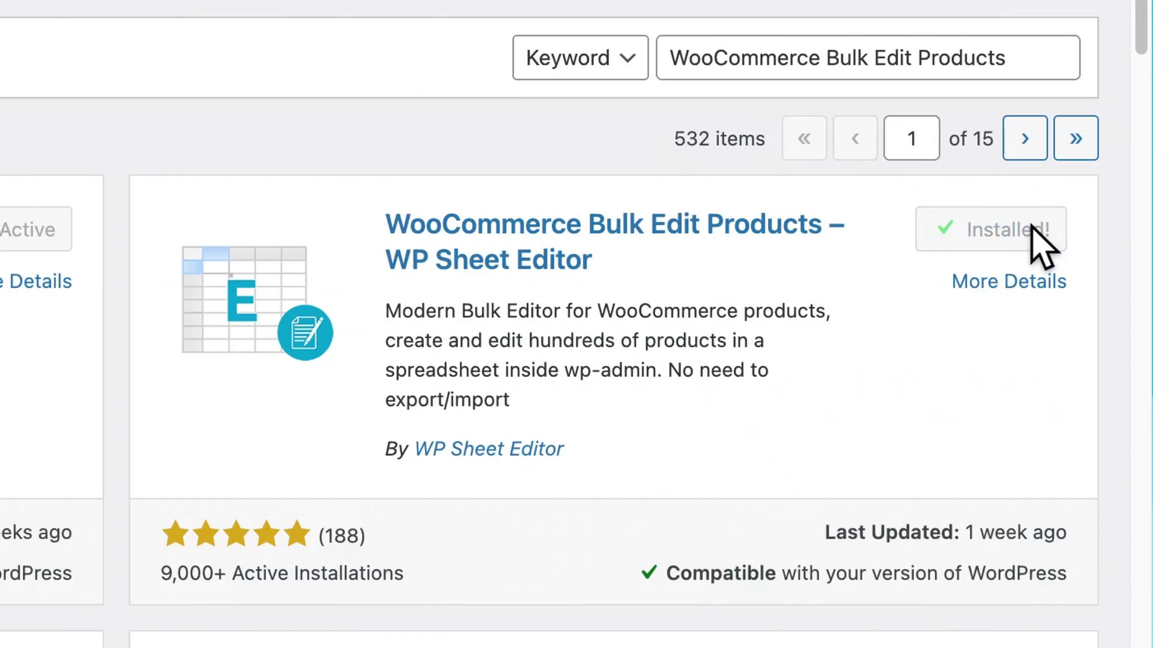
Activate WP Sheet Editor and scroll through its Products spreadsheet.
{"action": "left_click", "coordinate": [1033, 228]}
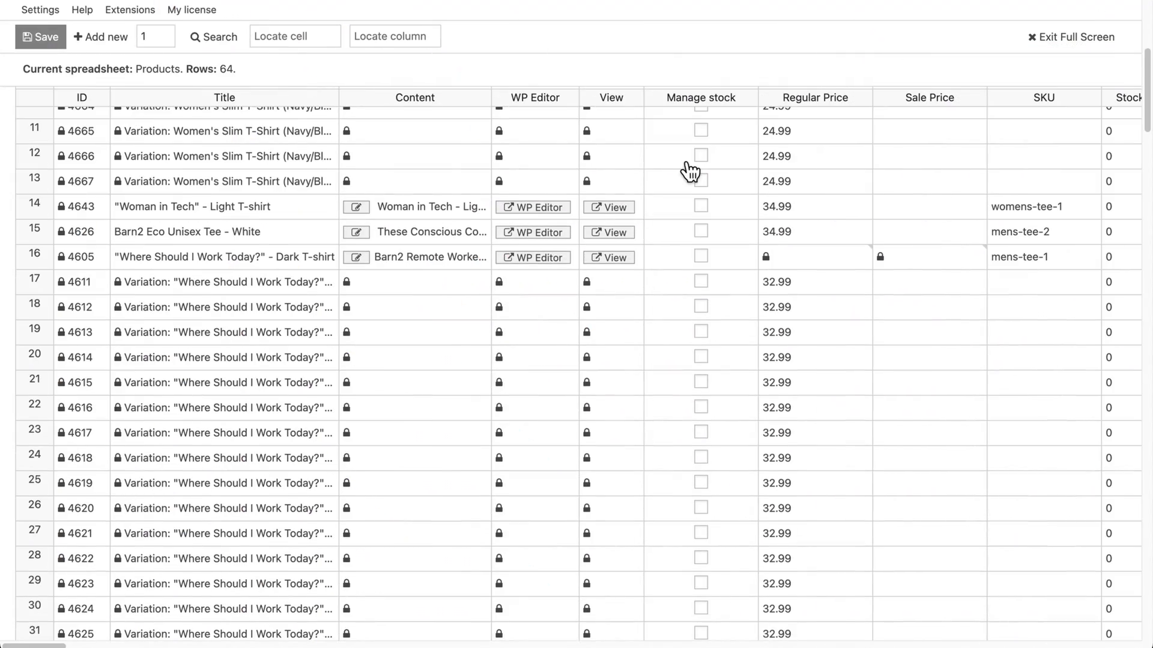
{"action": "scroll", "coordinate": [690, 170], "scroll_direction": "down", "scroll_amount": 5}
{"action": "scroll", "coordinate": [689, 170], "scroll_direction": "down", "scroll_amount": 3}
{"action": "scroll", "coordinate": [690, 171], "scroll_direction": "down", "scroll_amount": 6}
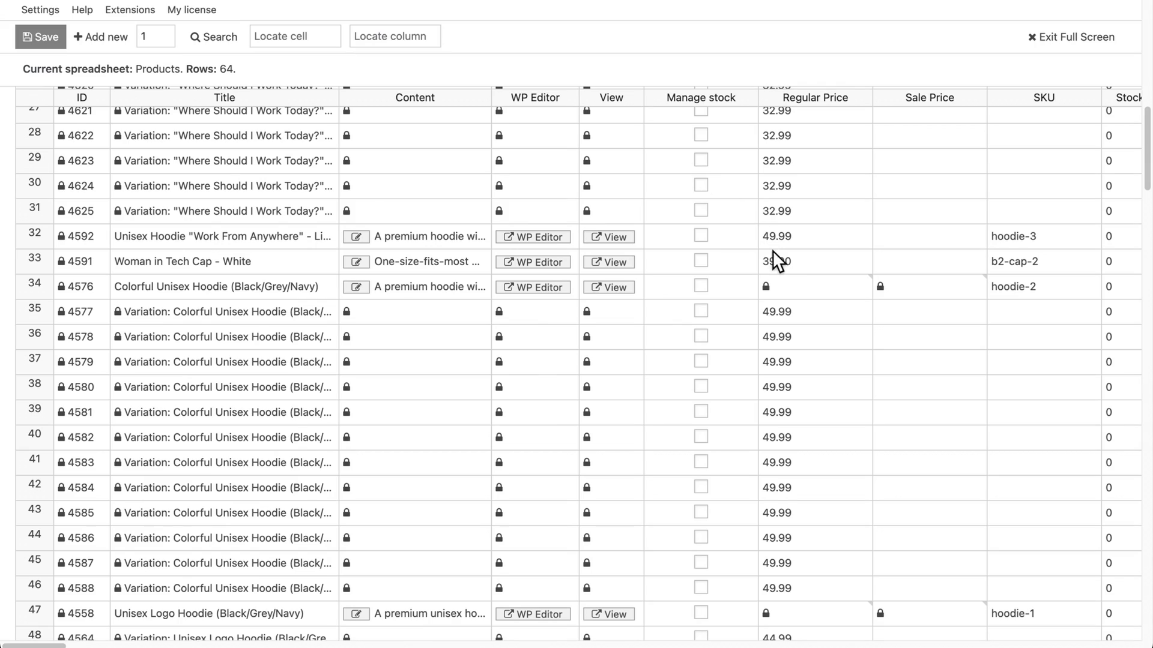
Change the Woman in Tech Cap - White regular price from 39.90 to 29.90.
{"action": "left_click", "coordinate": [792, 263]}
{"action": "double_click", "coordinate": [791, 262]}
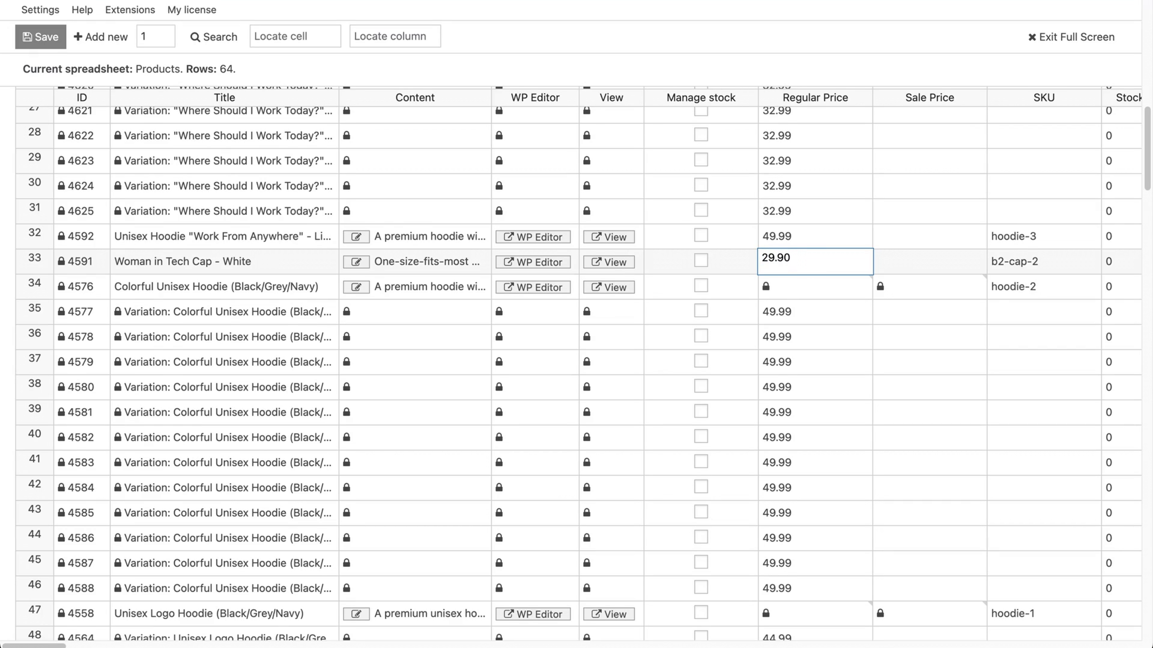
{"action": "key", "text": "Return"}
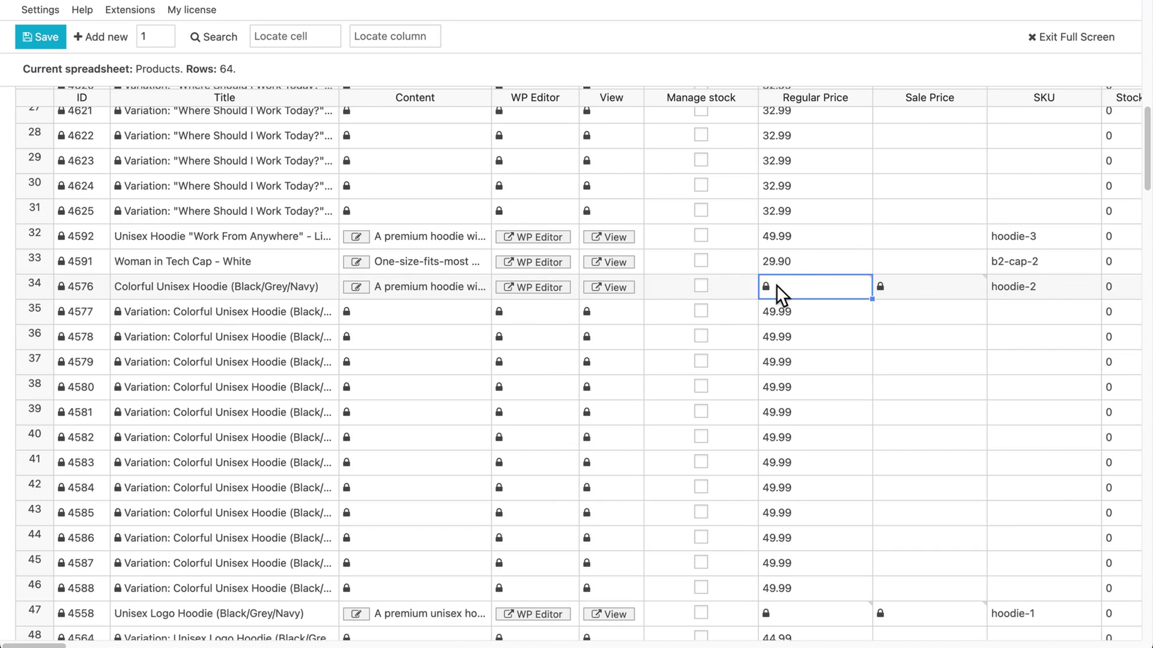
{"action": "scroll", "coordinate": [776, 284], "scroll_direction": "down", "scroll_amount": 2}
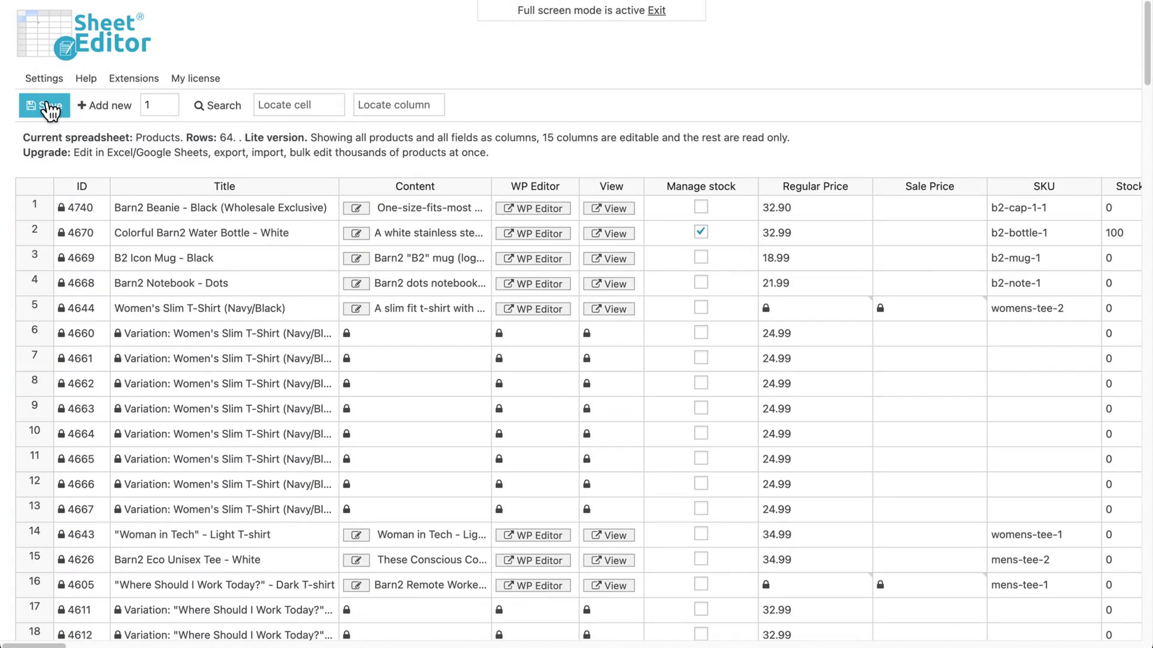
Save the WP Sheet Editor changes despite the irreversible-changes warning, then scroll across the product columns.
{"action": "left_click", "coordinate": [49, 107]}
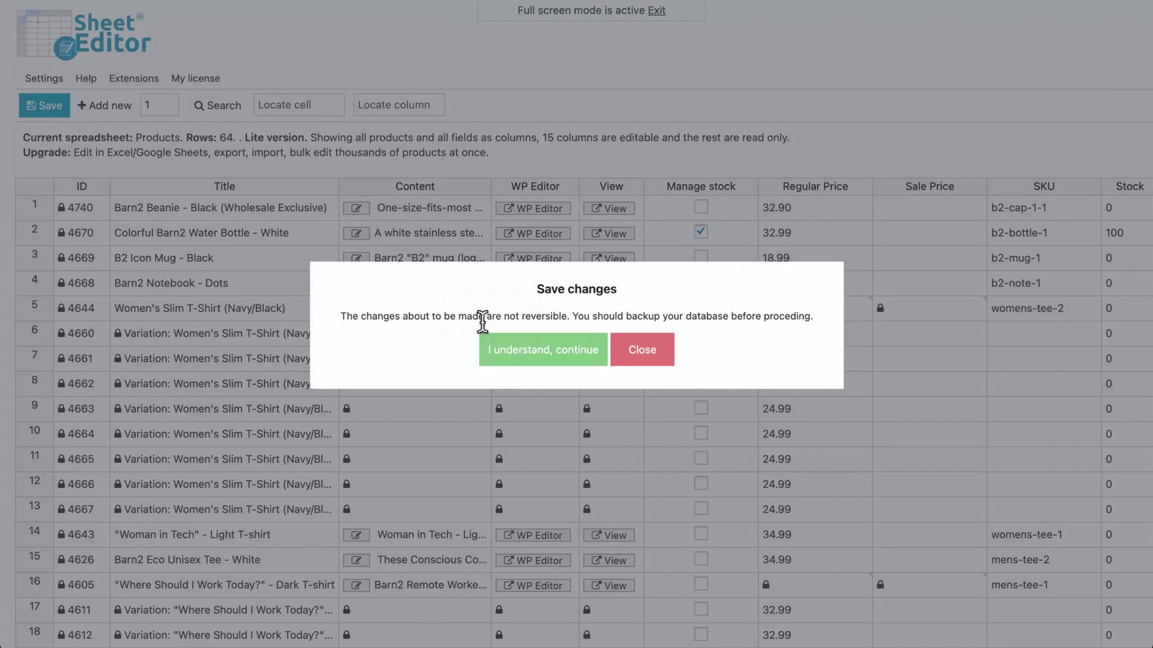
{"action": "left_click", "coordinate": [520, 353]}
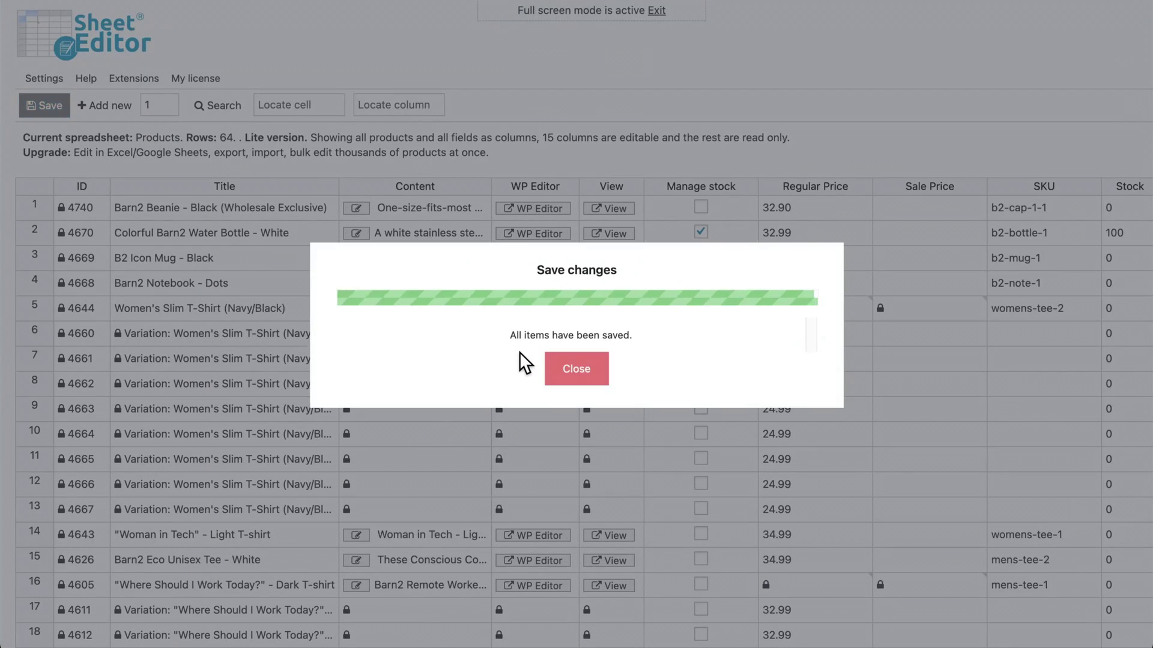
{"action": "scroll", "coordinate": [719, 362], "scroll_direction": "right", "scroll_amount": 5}
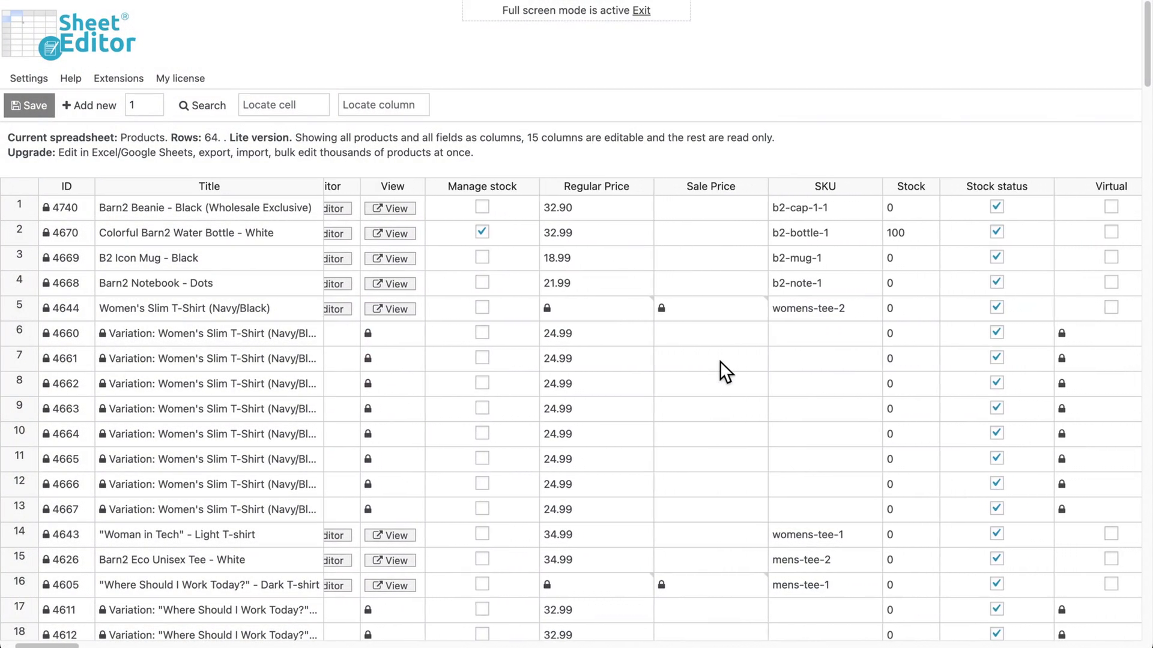
{"action": "scroll", "coordinate": [719, 372], "scroll_direction": "right", "scroll_amount": 1}
{"action": "scroll", "coordinate": [720, 362], "scroll_direction": "right", "scroll_amount": 6}
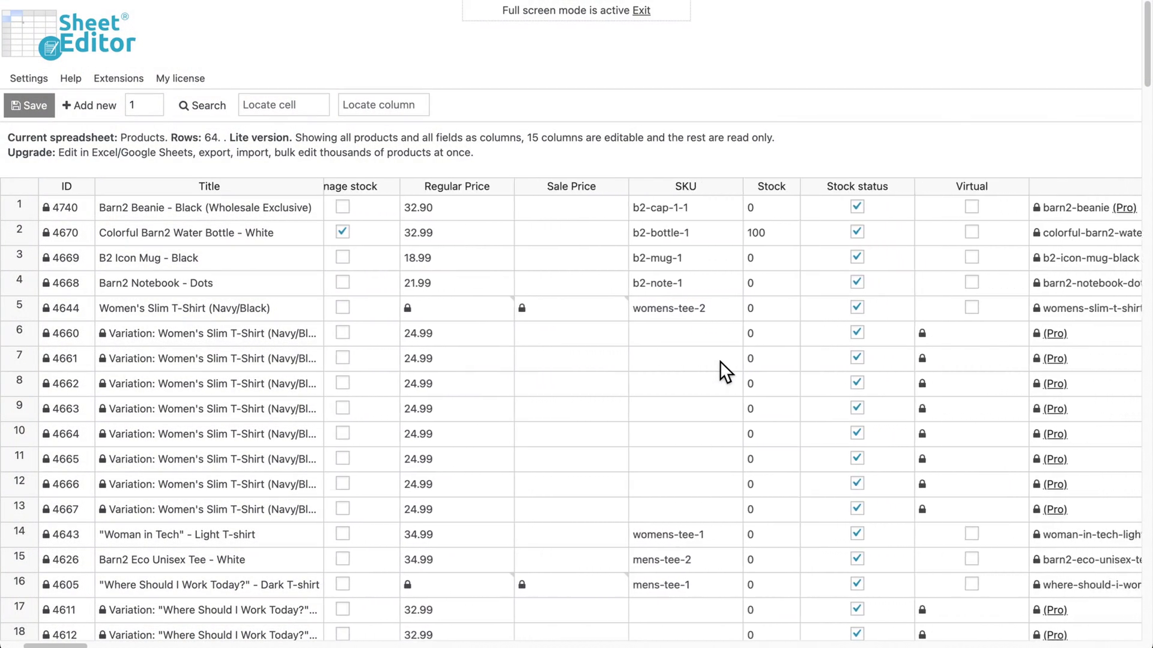
{"action": "scroll", "coordinate": [719, 372], "scroll_direction": "right", "scroll_amount": 6}
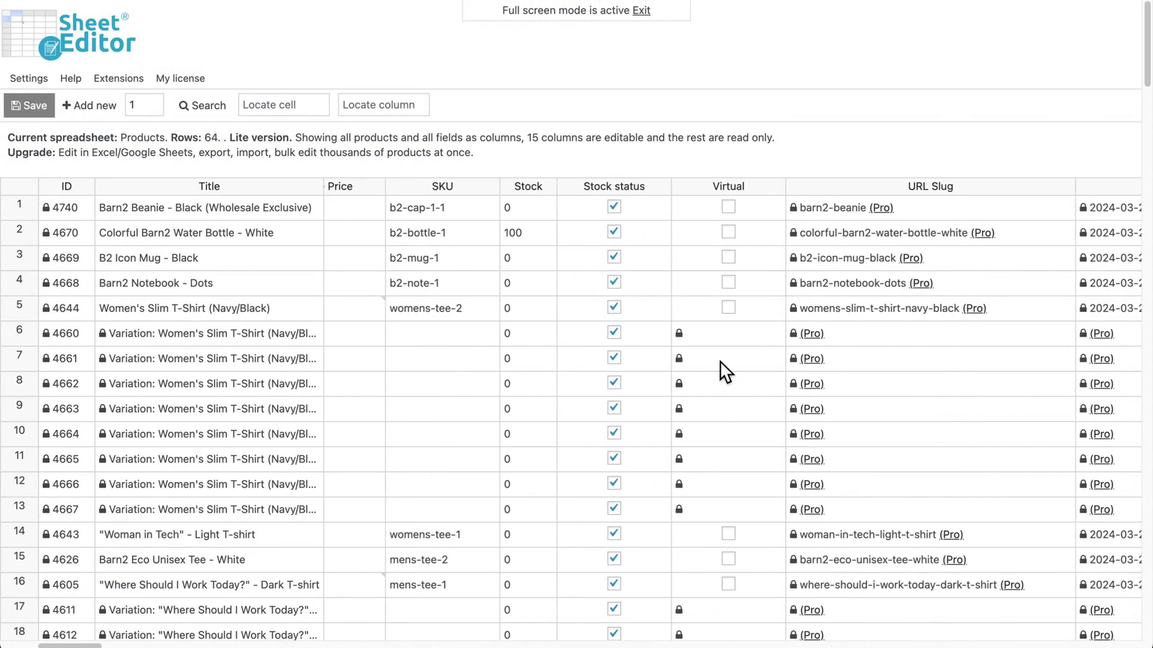
{"action": "scroll", "coordinate": [720, 361], "scroll_direction": "right", "scroll_amount": 6}
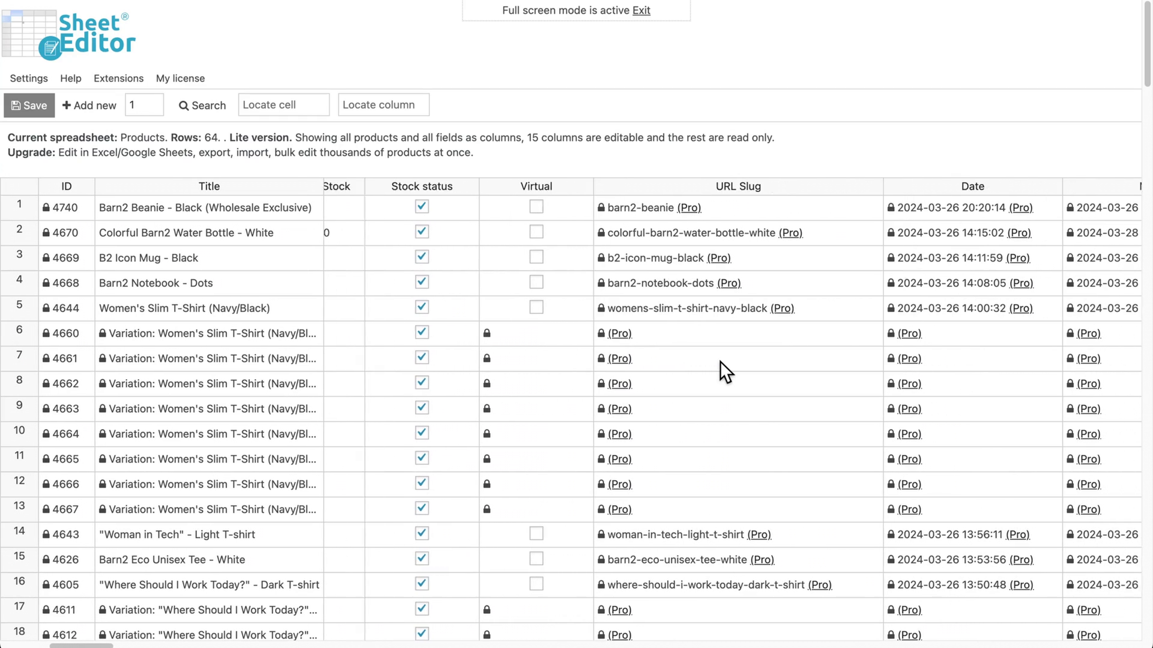
{"action": "scroll", "coordinate": [720, 363], "scroll_direction": "right", "scroll_amount": 6}
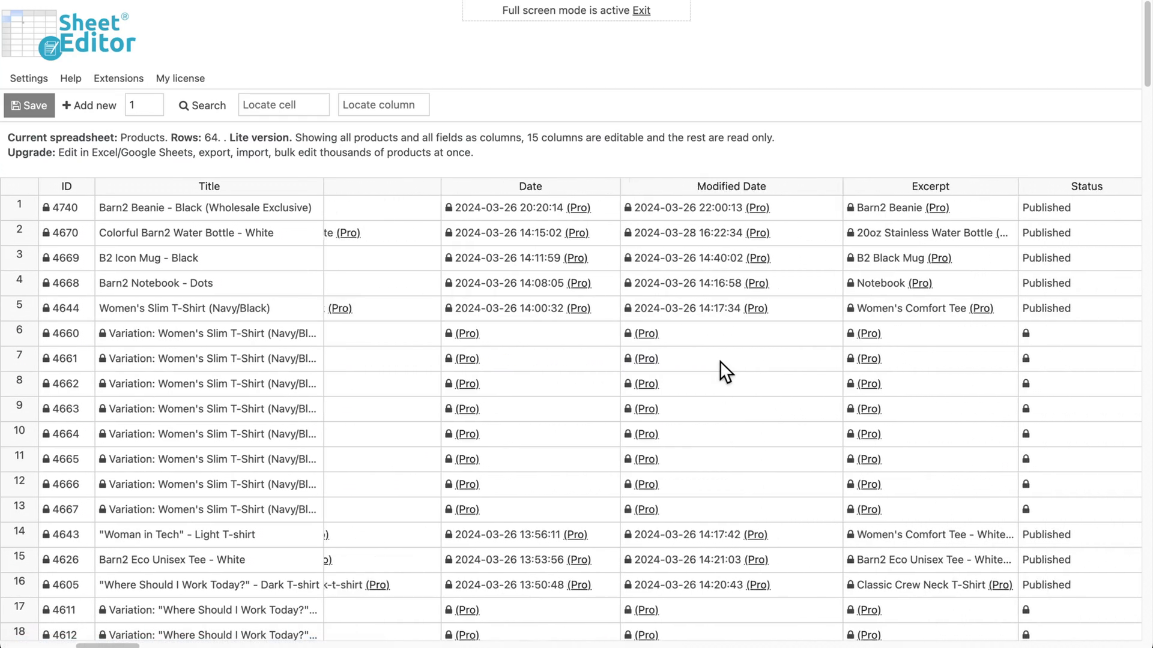
{"action": "scroll", "coordinate": [719, 361], "scroll_direction": "right", "scroll_amount": 6}
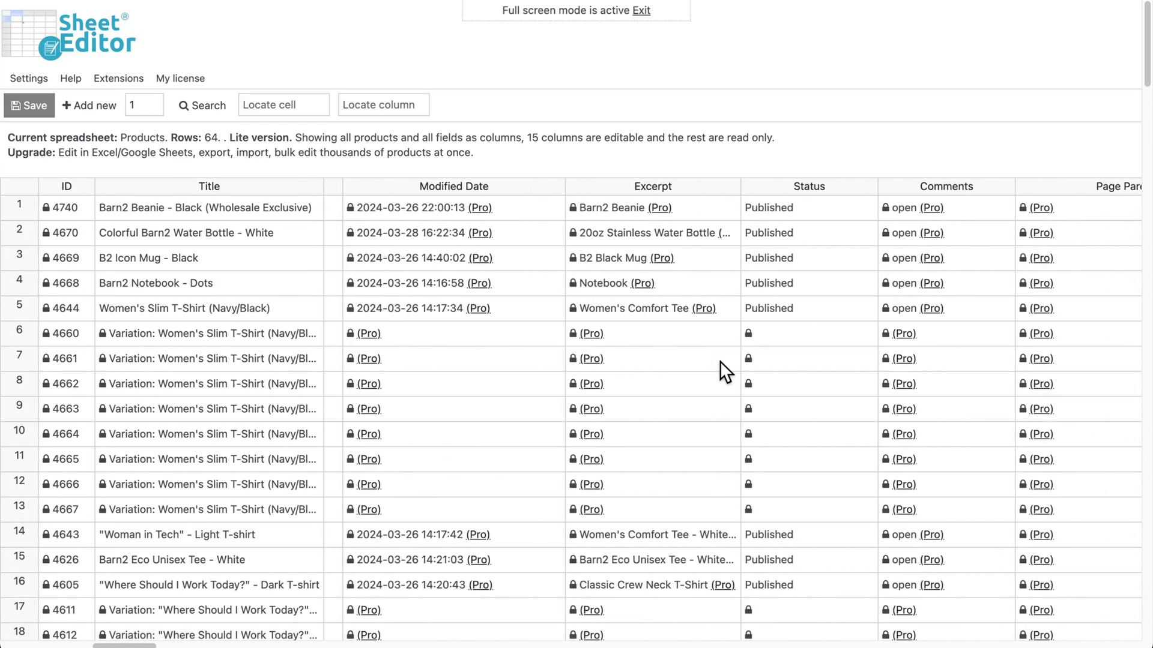
{"action": "scroll", "coordinate": [719, 361], "scroll_direction": "right", "scroll_amount": 3}
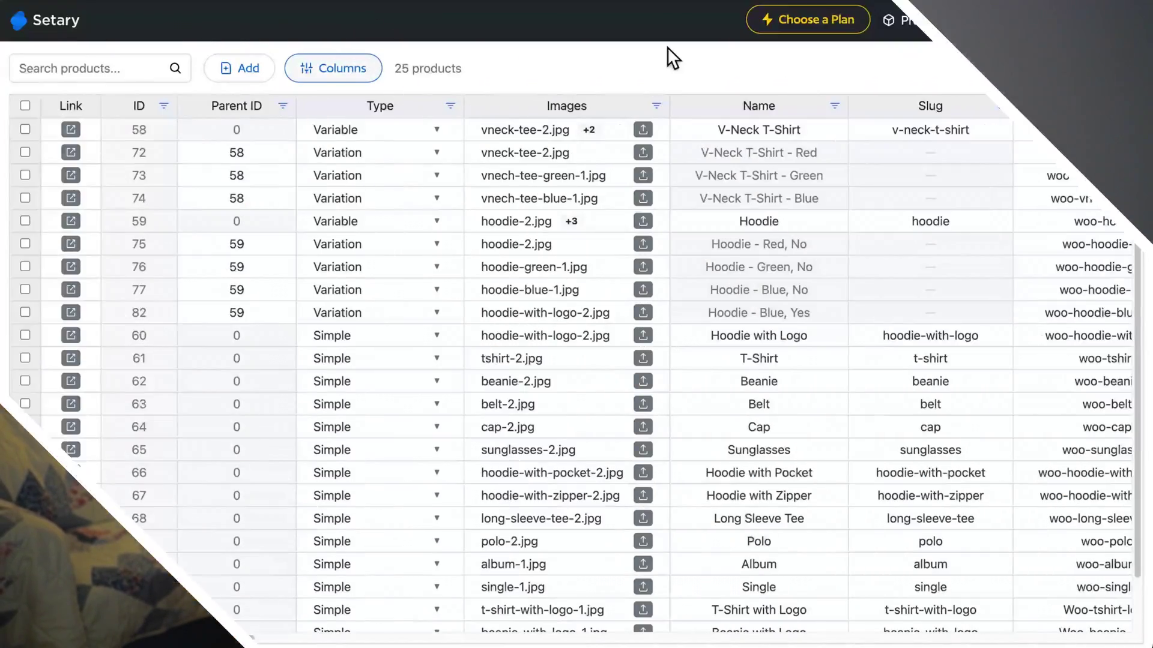
Select the V-Neck T-Shirt and Hoodie - Blue, Yes rows and show their bulk actions.
{"action": "left_click", "coordinate": [25, 129]}
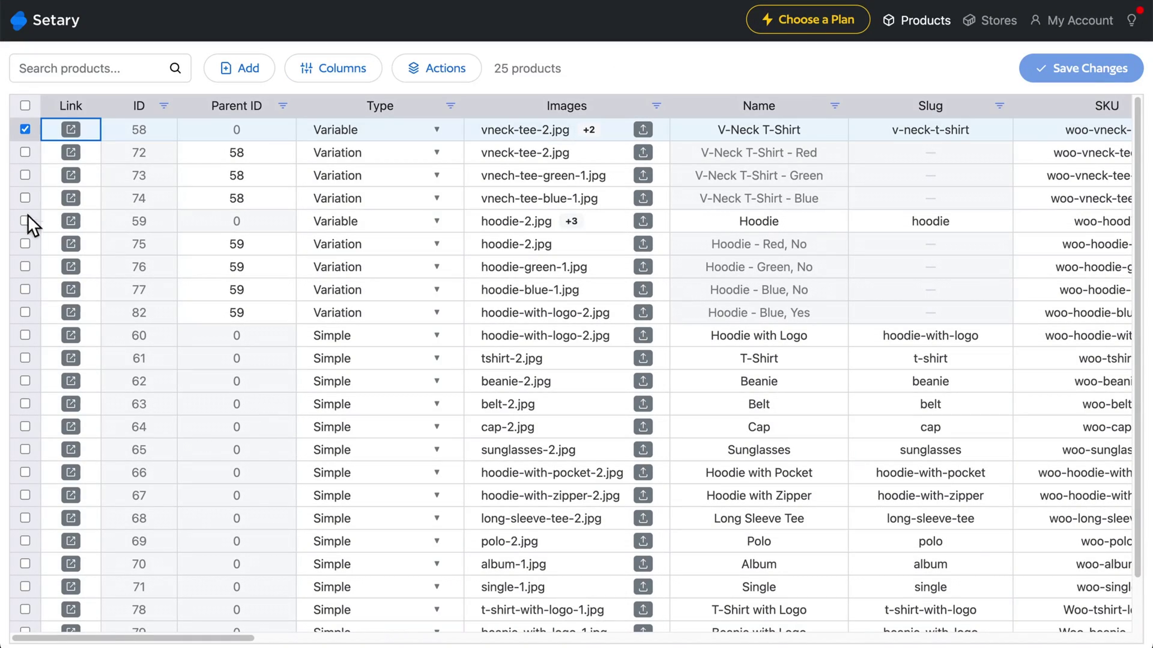
{"action": "left_click", "coordinate": [25, 312], "text": "shift"}
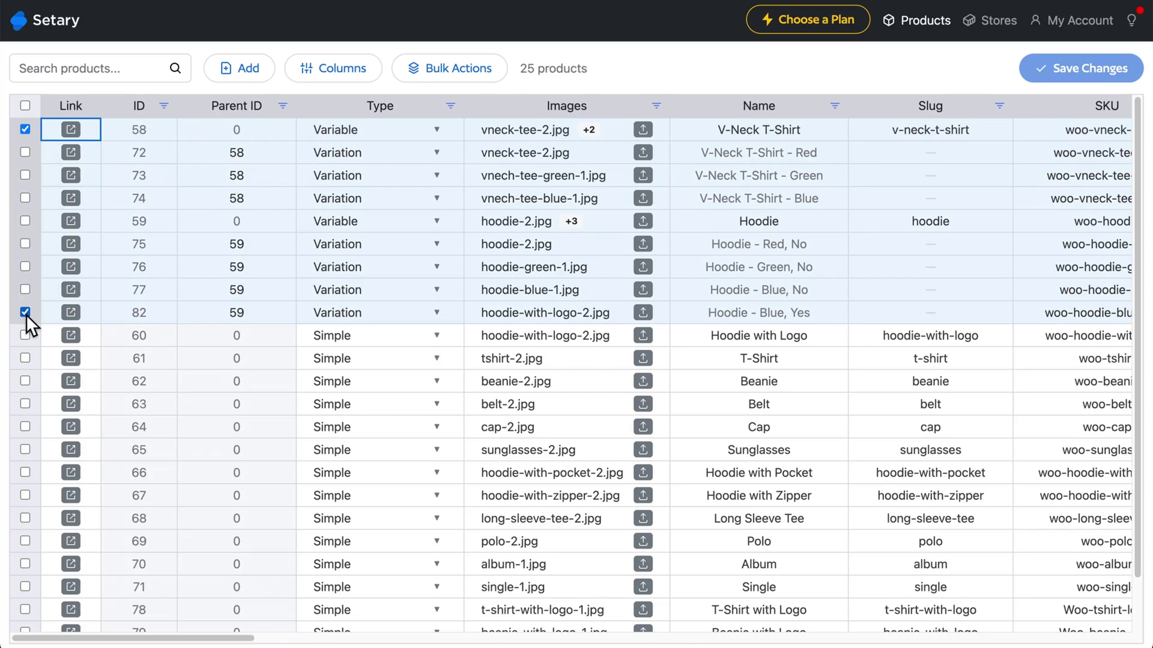
{"action": "scroll", "coordinate": [502, 272], "scroll_direction": "down", "scroll_amount": 1}
{"action": "scroll", "coordinate": [502, 272], "scroll_direction": "right", "scroll_amount": 3}
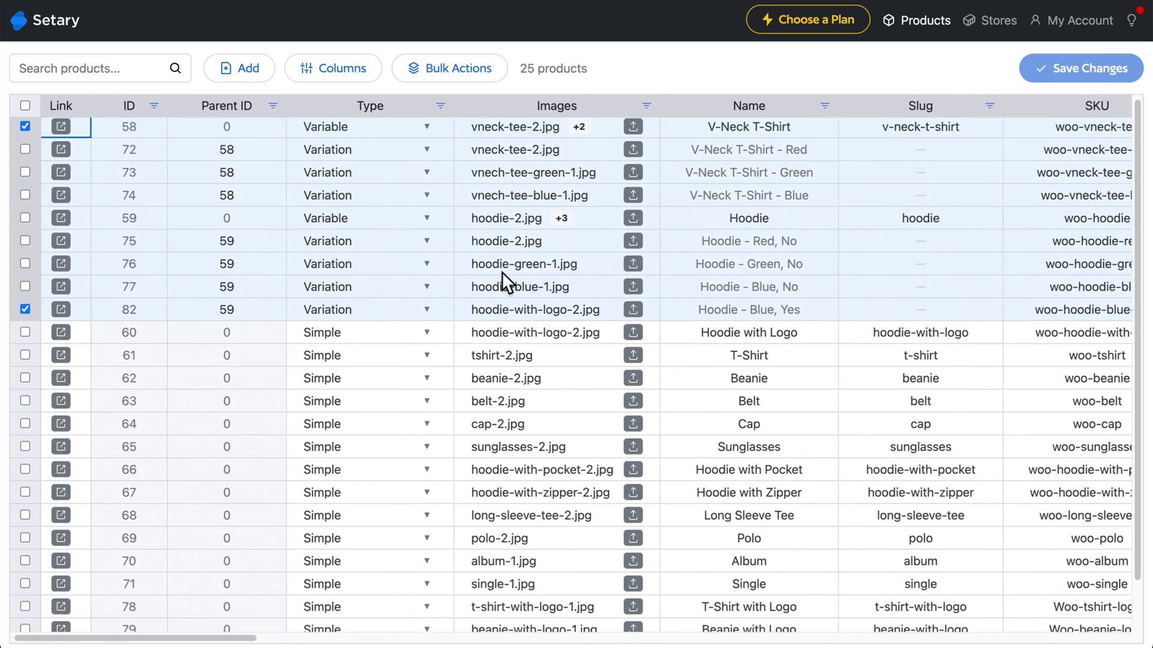
{"action": "scroll", "coordinate": [502, 272], "scroll_direction": "right", "scroll_amount": 10}
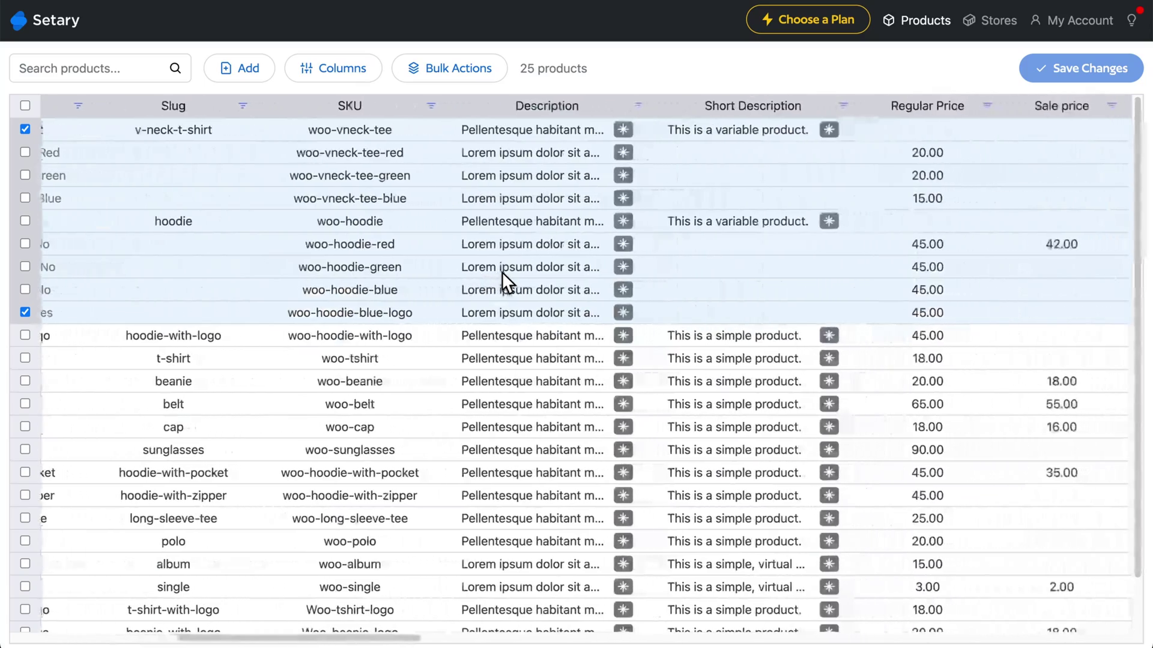
{"action": "left_click", "coordinate": [457, 69]}
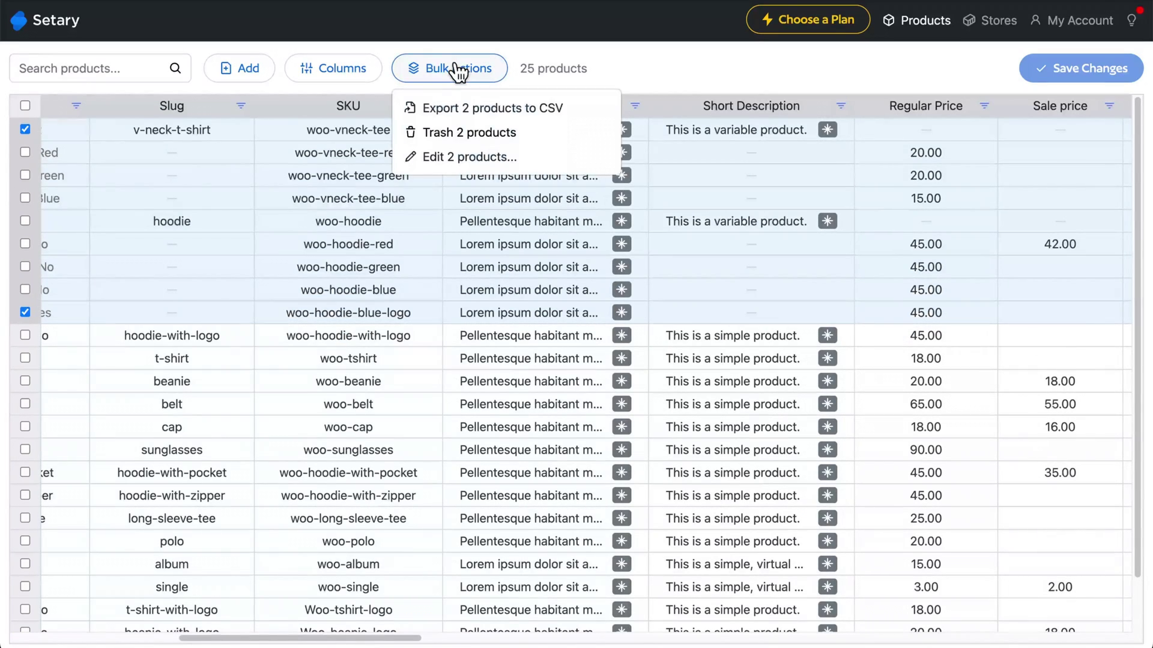
Bulk-edit the two products to decrease Sale price by 20 percent and proceed.
{"action": "left_click", "coordinate": [470, 158]}
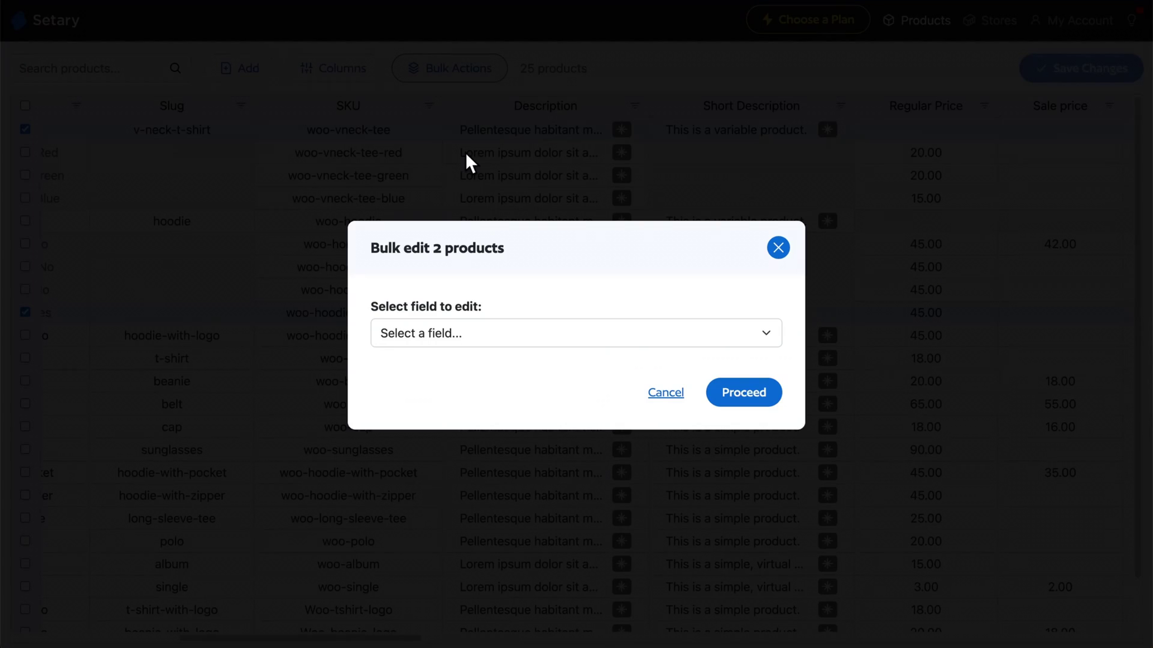
{"action": "left_click", "coordinate": [486, 333]}
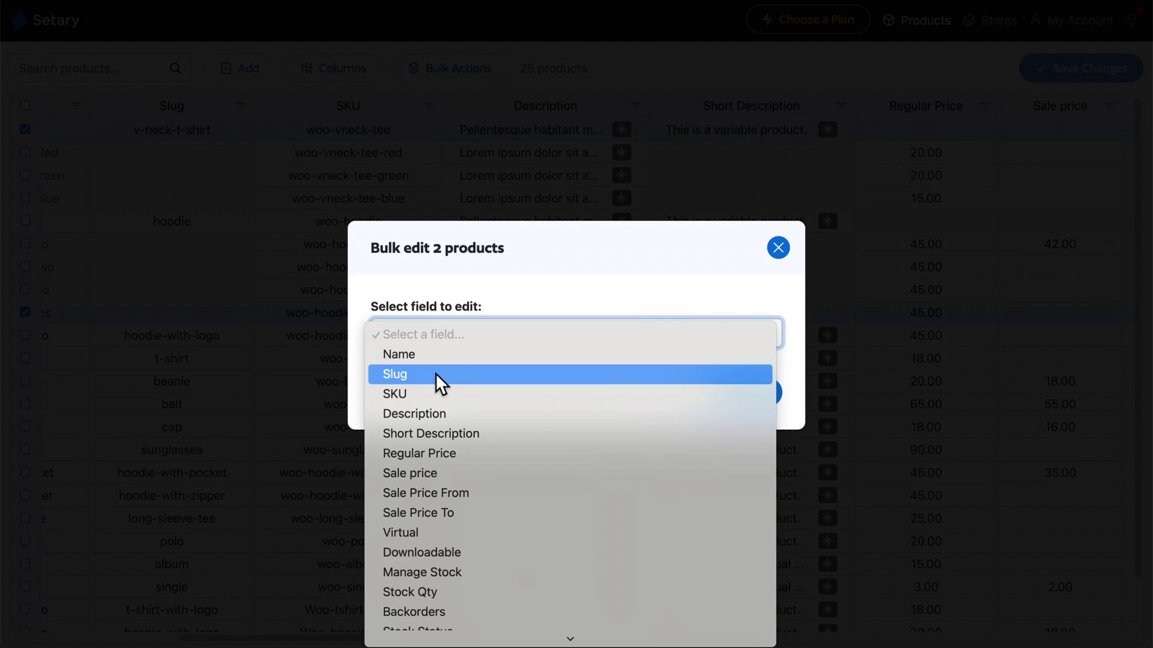
{"action": "left_click", "coordinate": [432, 475]}
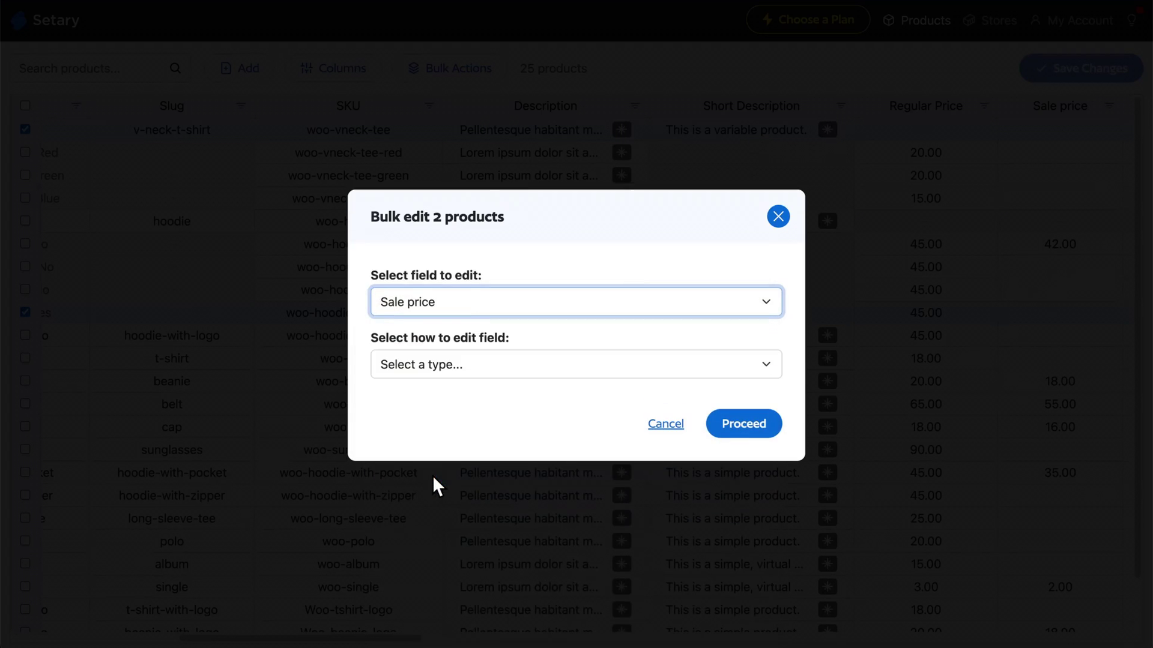
{"action": "left_click", "coordinate": [496, 364]}
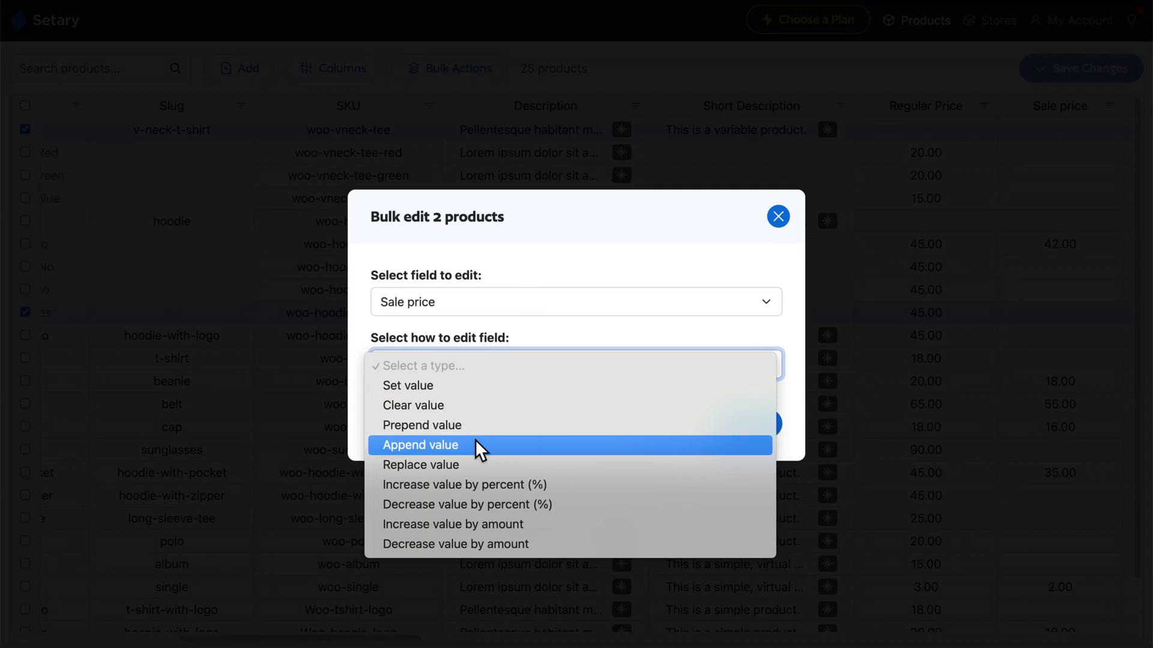
{"action": "left_click", "coordinate": [462, 505]}
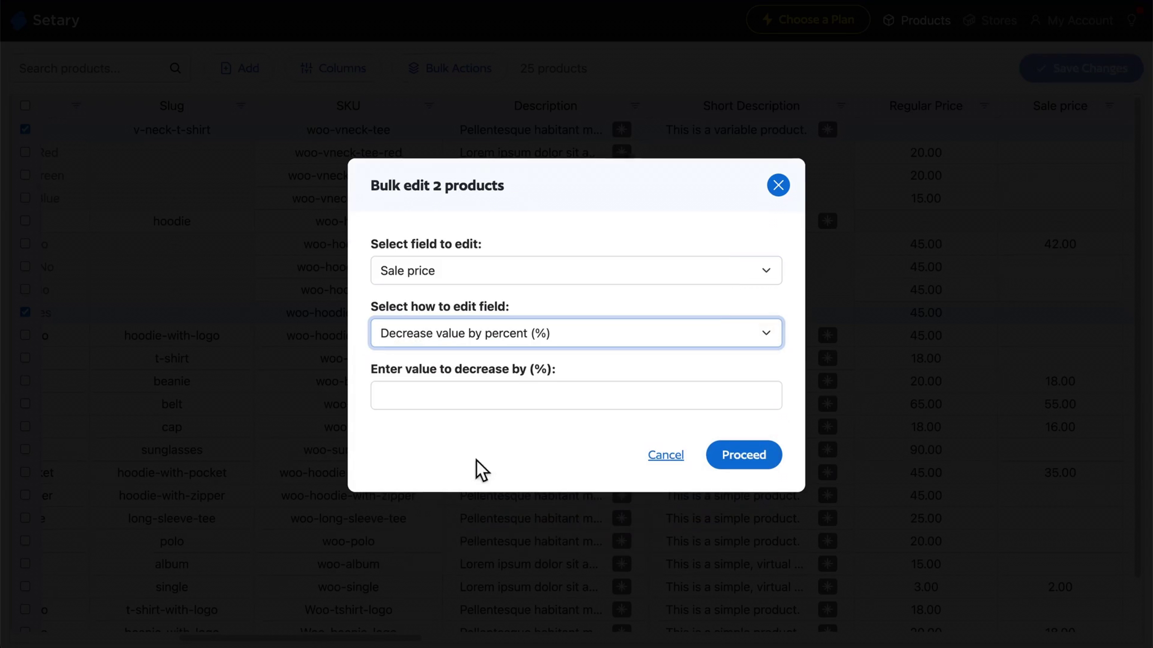
{"action": "left_click", "coordinate": [494, 391]}
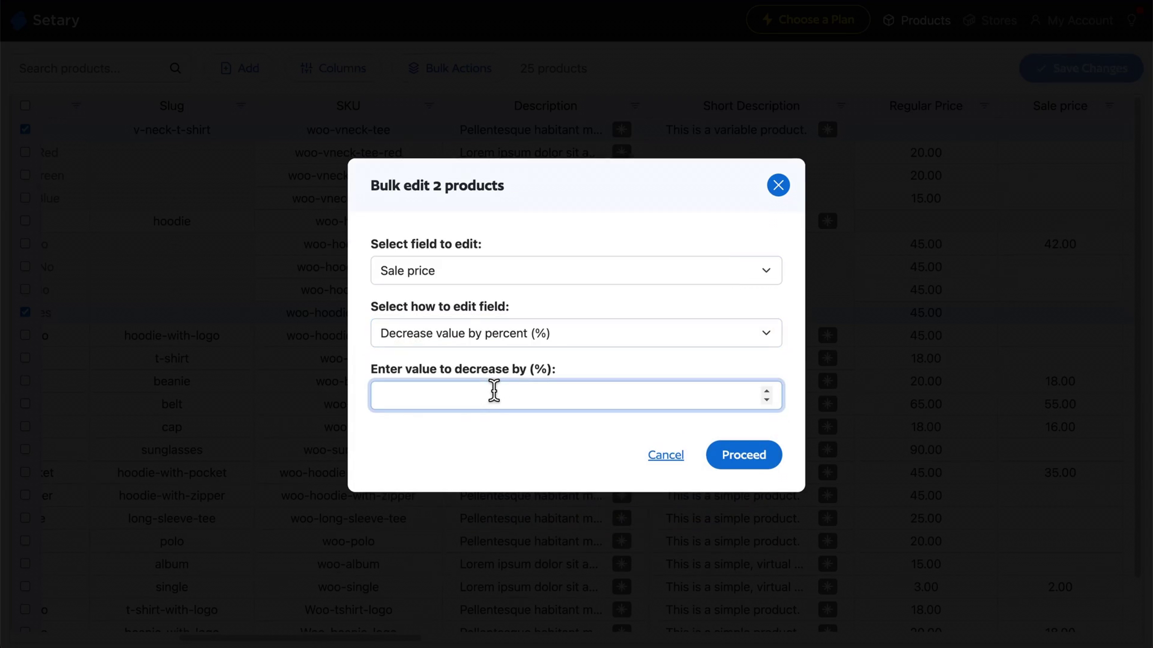
{"action": "type", "text": "20"}
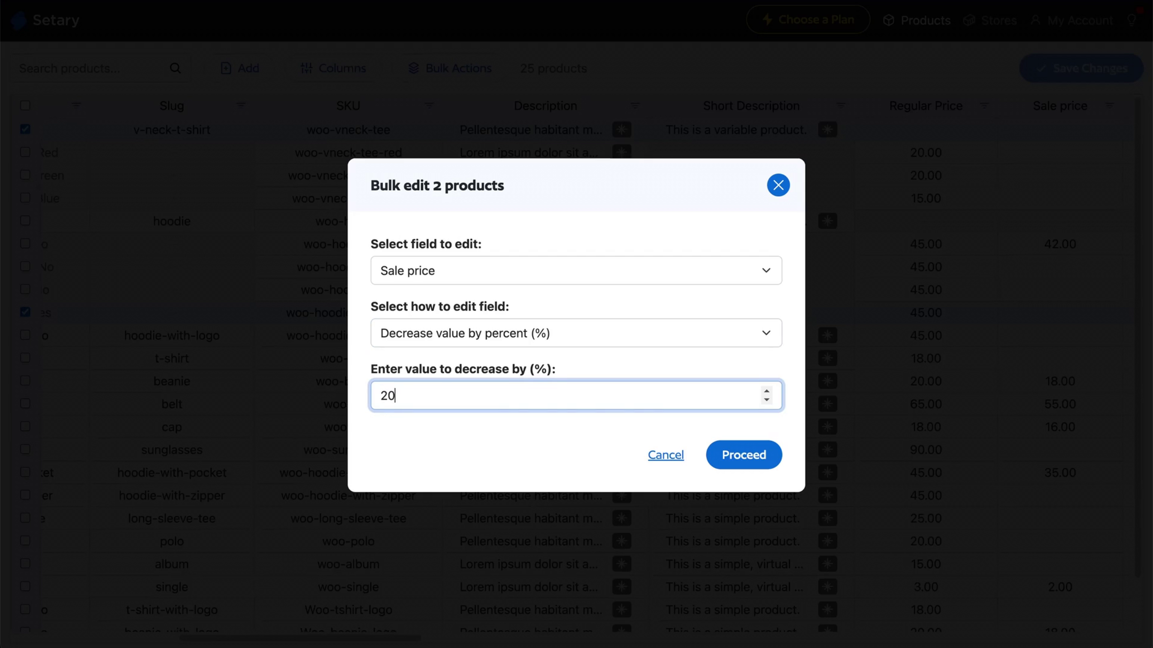
{"action": "left_click", "coordinate": [748, 459]}
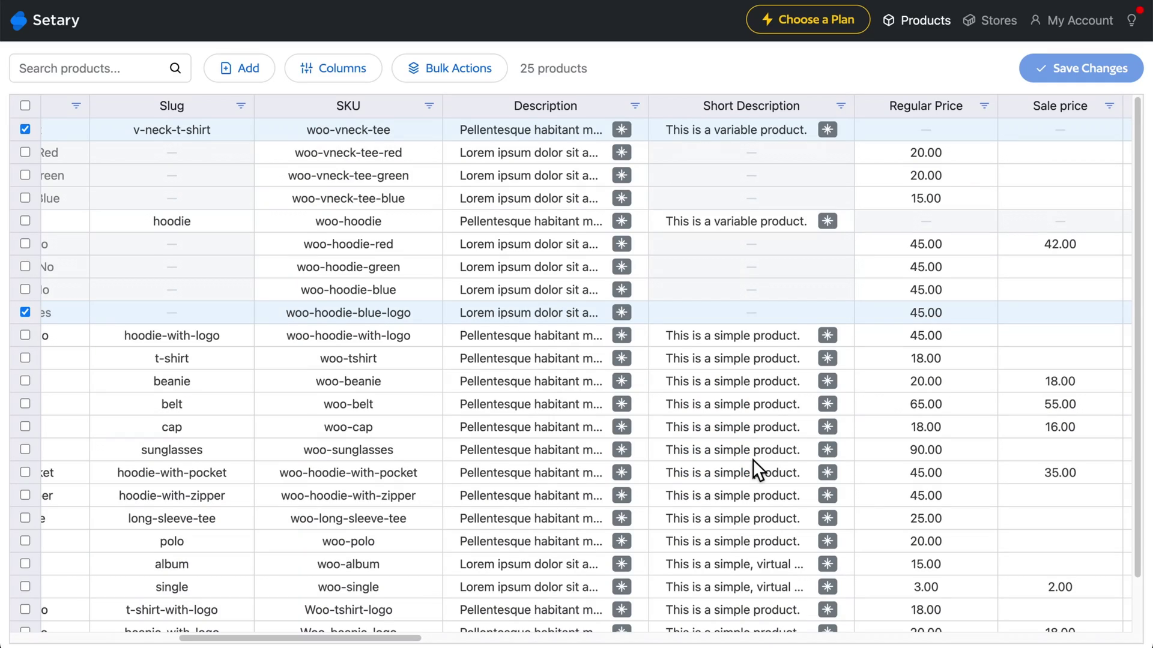